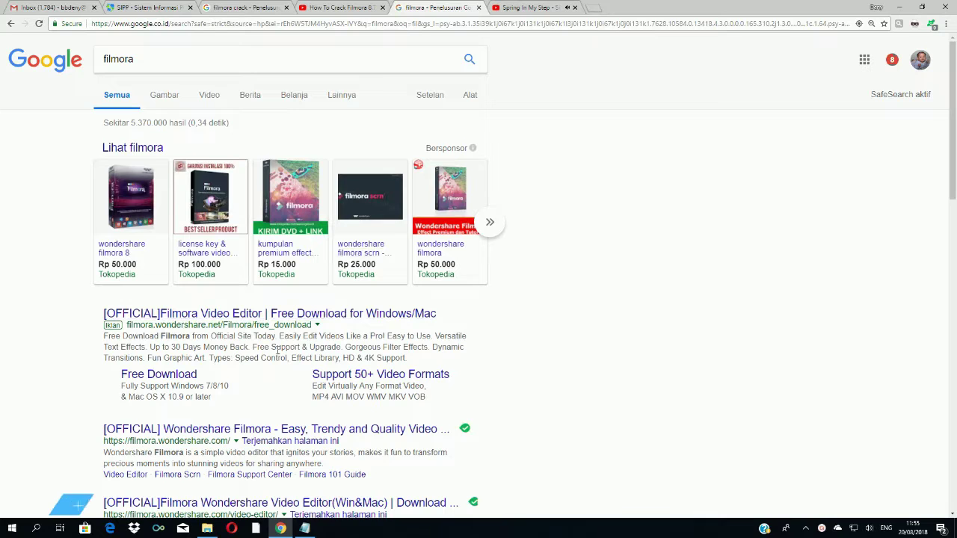
# Step: Open the 'Free Download' sitelink under the sponsored Filmora Google result
pyautogui.click(180, 377)
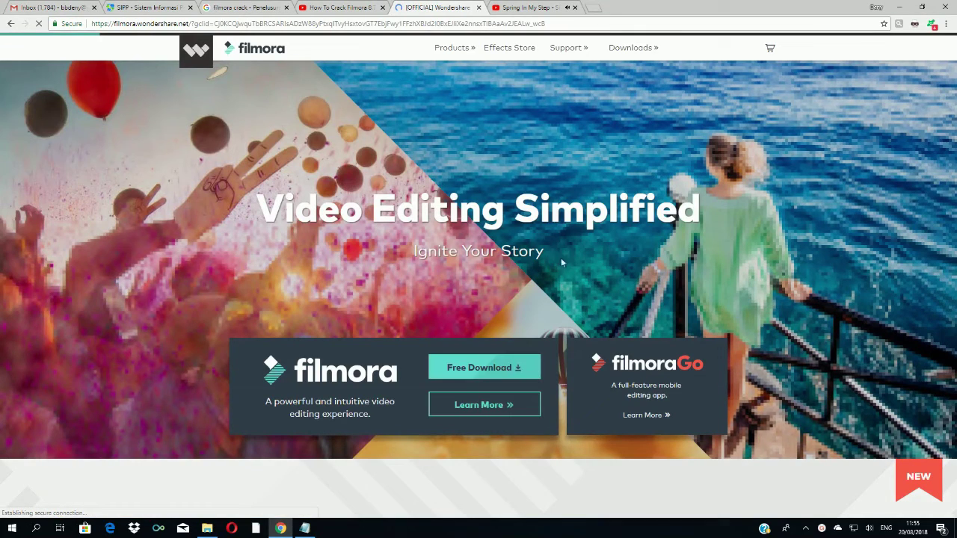
# Step: Download the free Filmora installer (filmora-idco_setup .exe) from the Filmora page
pyautogui.scroll(-2, 572, 396)
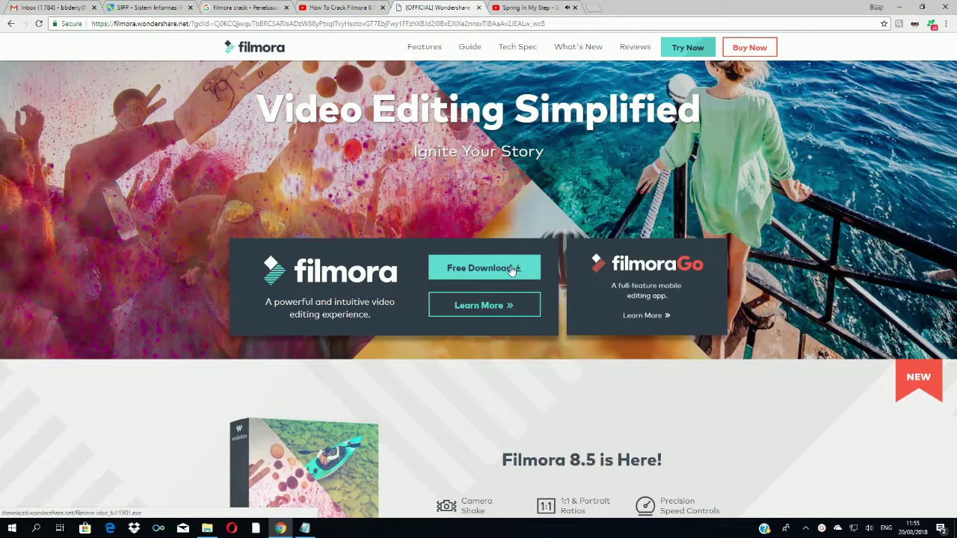
pyautogui.click(512, 271)
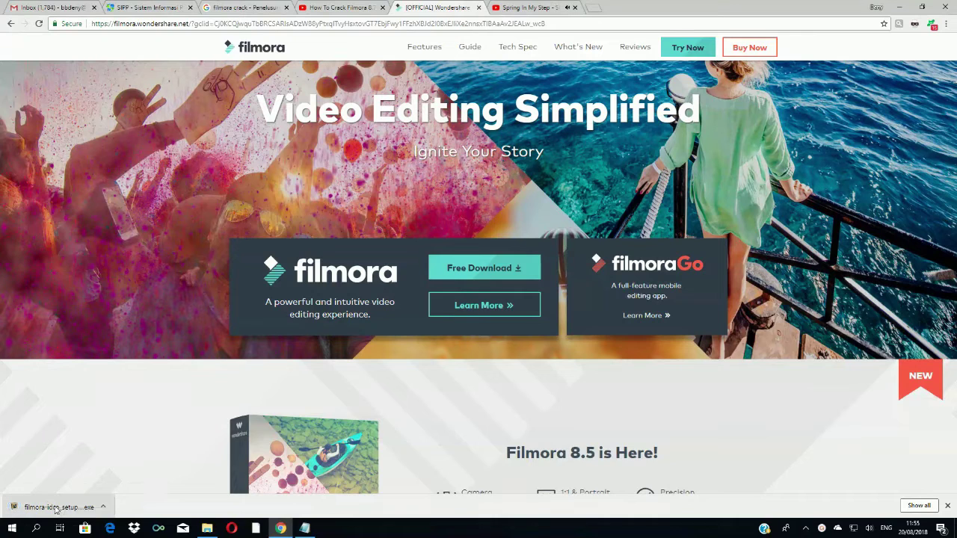
# Step: Run the downloaded installer and install Filmora, overwriting the existing copy
pyautogui.click(68, 508)
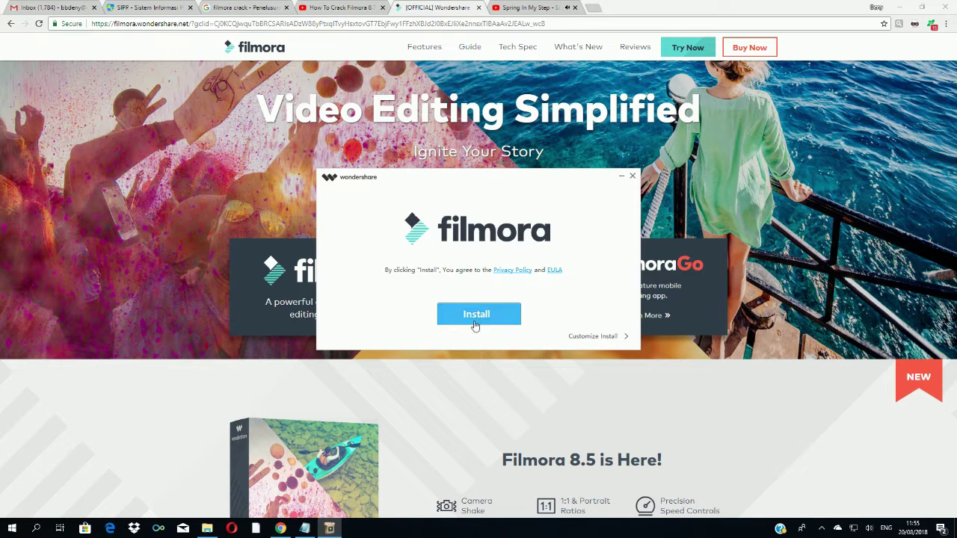
pyautogui.click(481, 316)
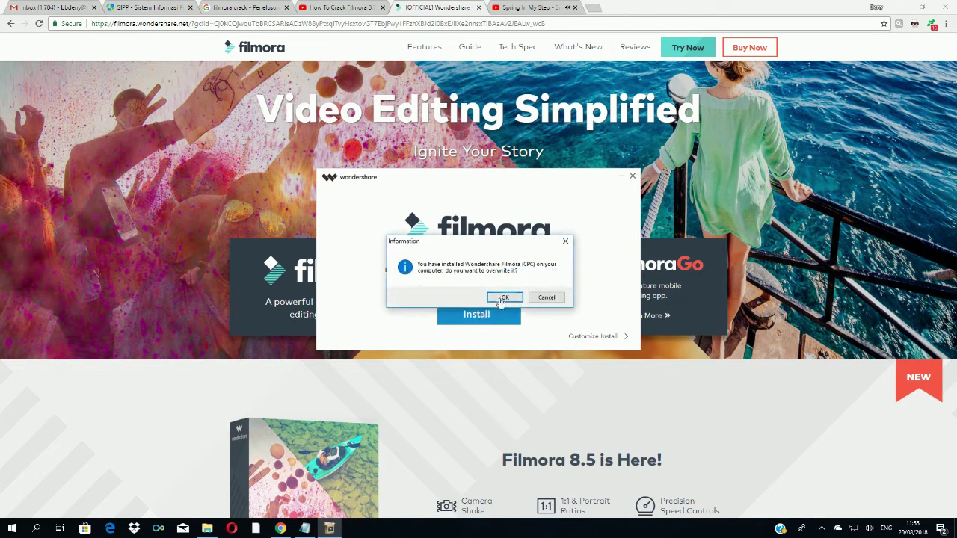
pyautogui.click(504, 298)
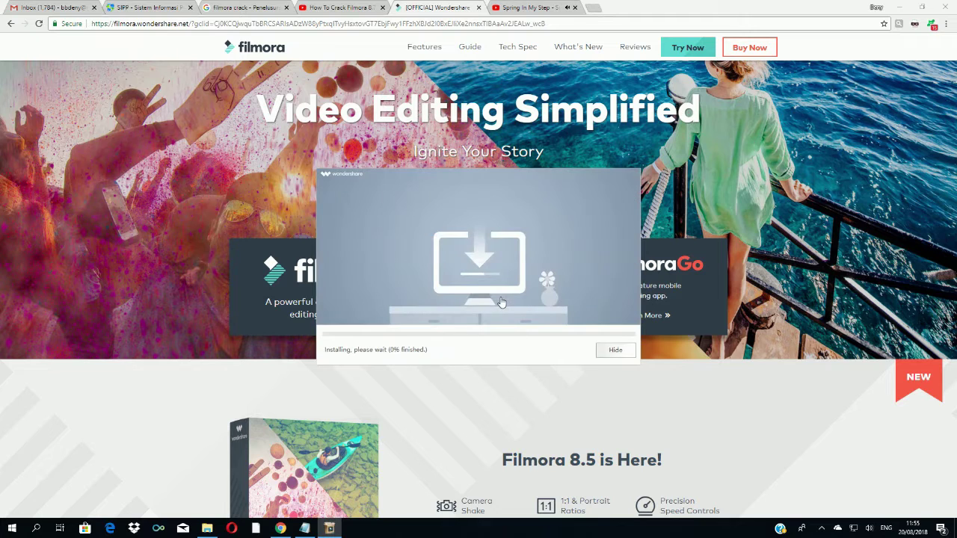
# Step: Move the installer window up and left while the installation runs to completion
pyautogui.moveTo(446, 176); pyautogui.dragTo(405, 131)
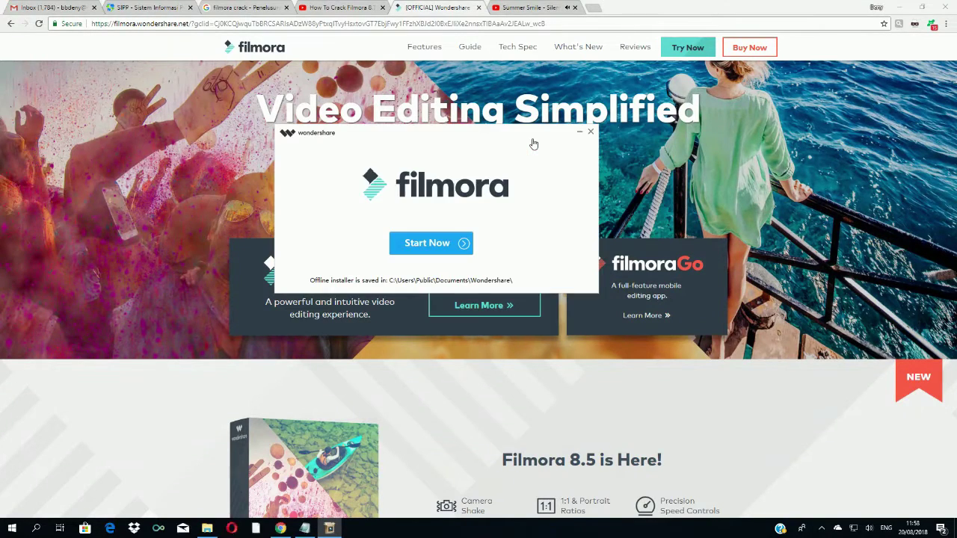
# Step: Lower the system volume and close the finished installer with 'Start Now'
pyautogui.press('XF86AudioLowerVolume')
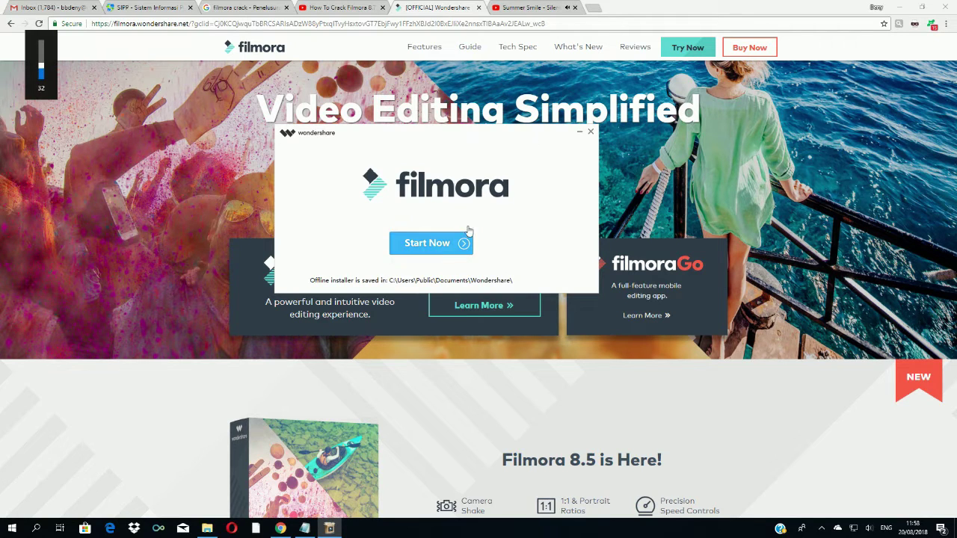
pyautogui.click(437, 253)
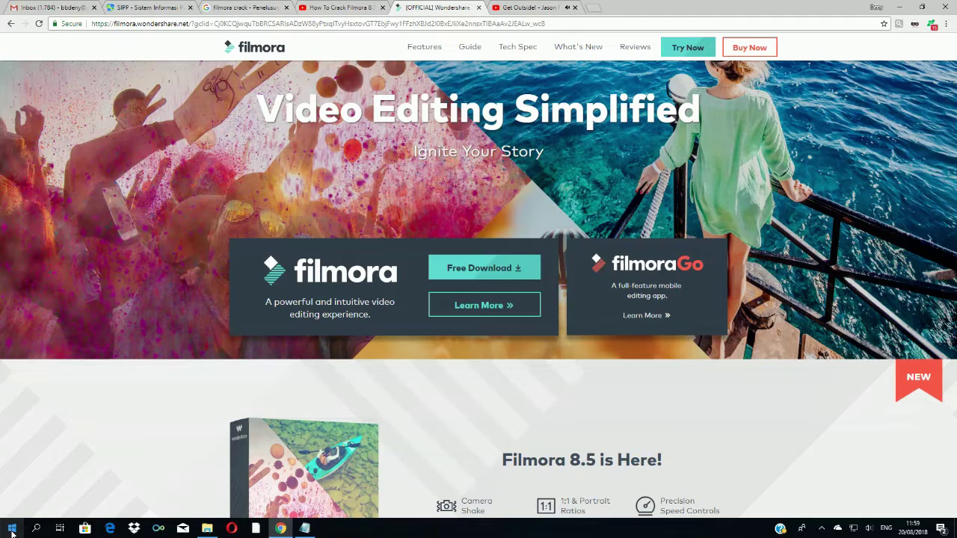
# Step: Launch Wondershare Filmora from Start's Recently added list, then minimize Chrome to reveal the editor
pyautogui.click(12, 532)
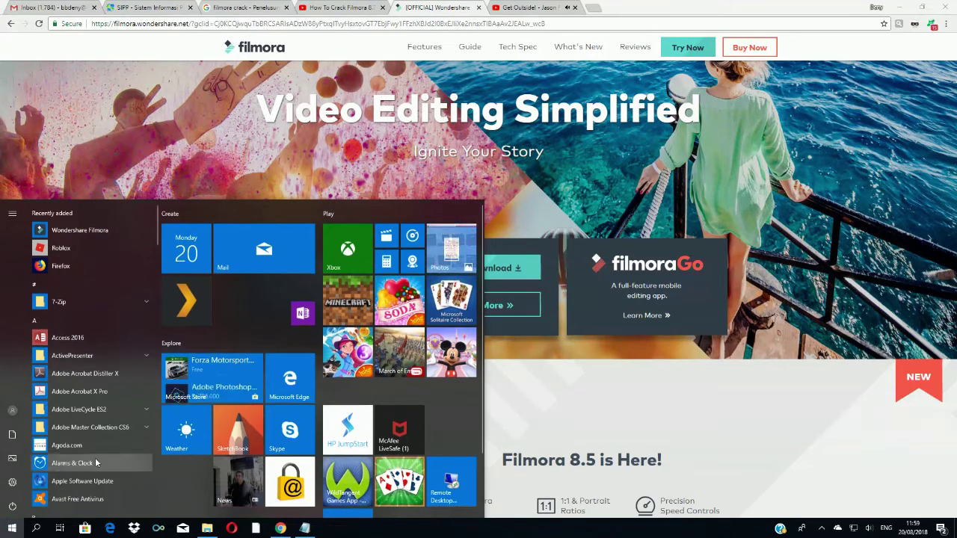
pyautogui.click(93, 234)
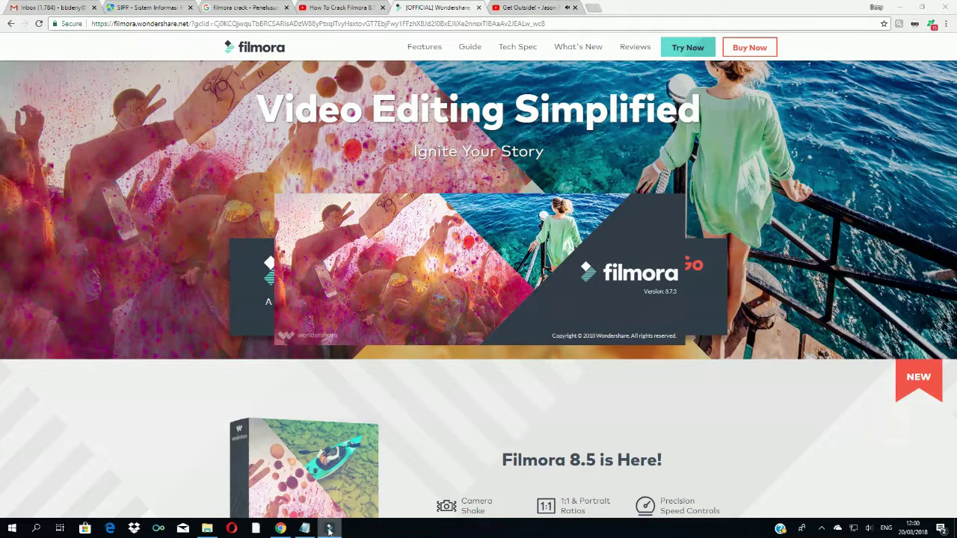
pyautogui.moveTo(328, 531)
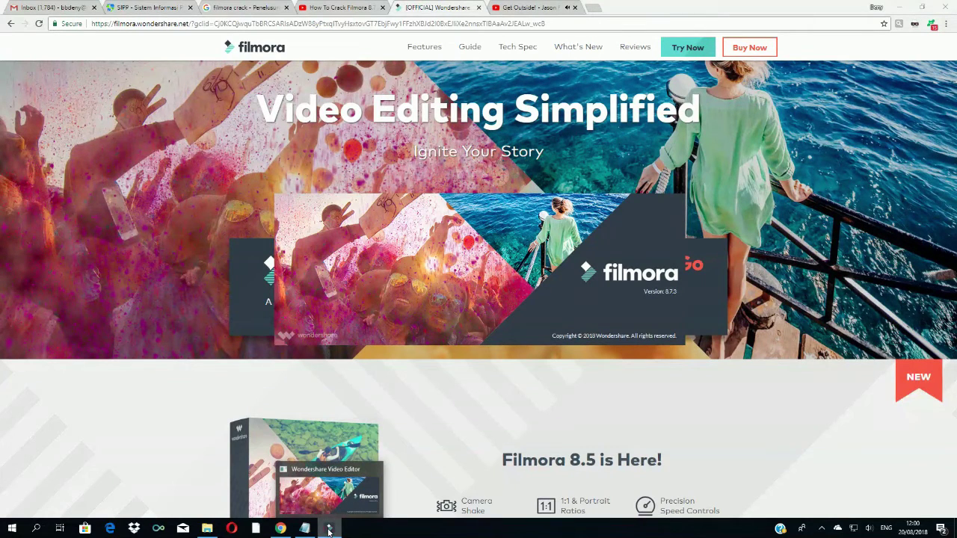
pyautogui.click(900, 7)
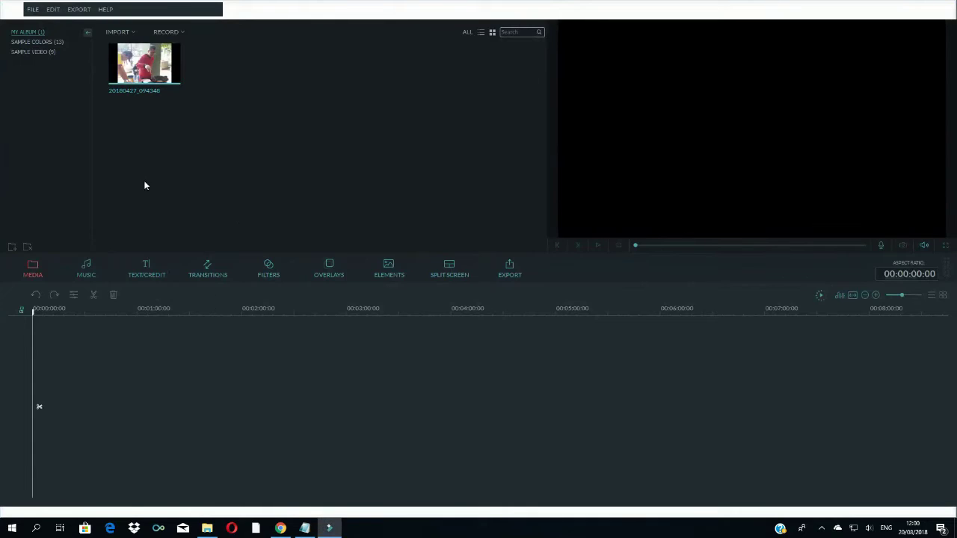
pyautogui.click(35, 10)
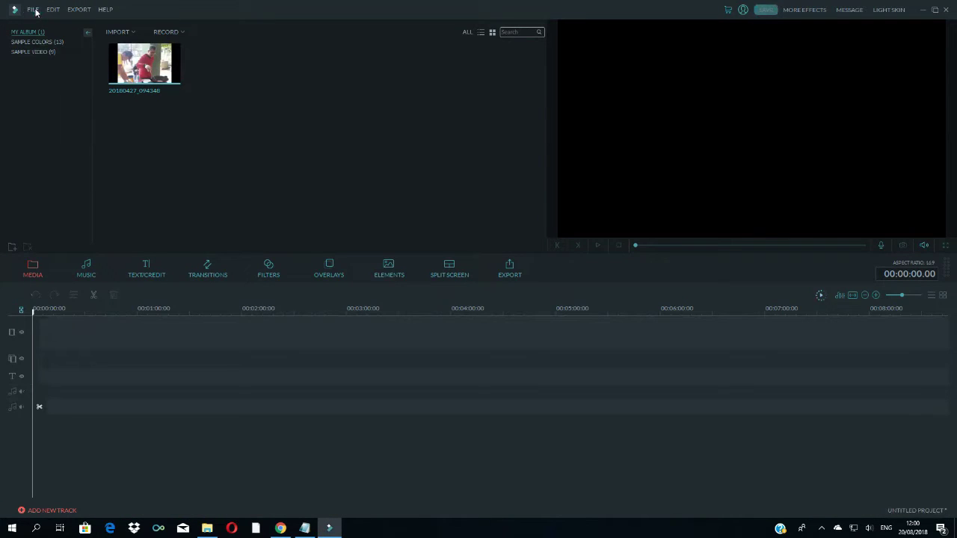
pyautogui.click(111, 9)
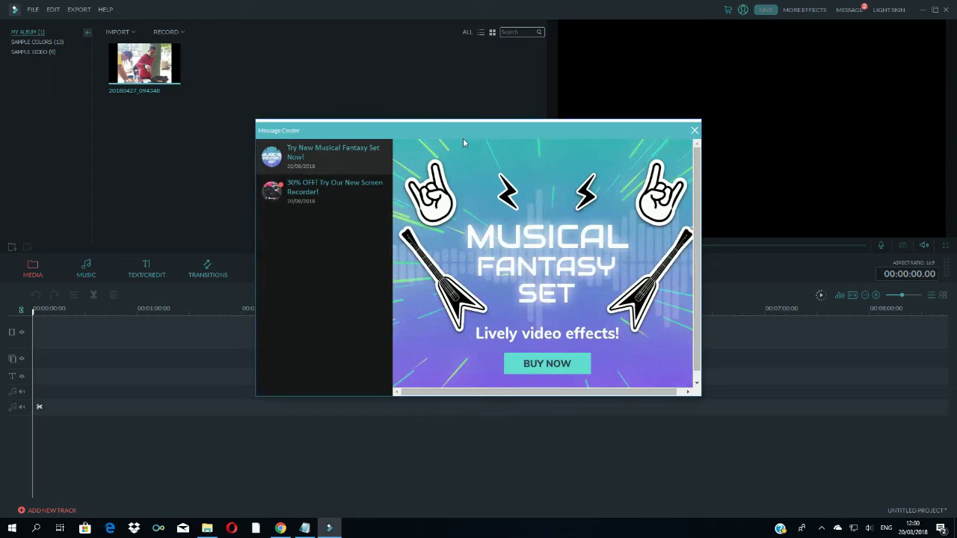
pyautogui.click(694, 133)
pyautogui.click(105, 9)
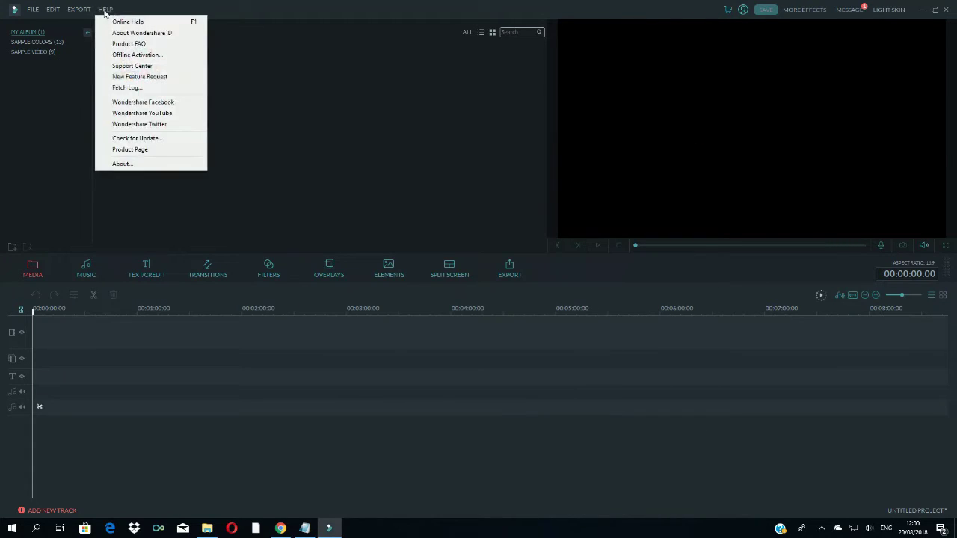
pyautogui.click(141, 164)
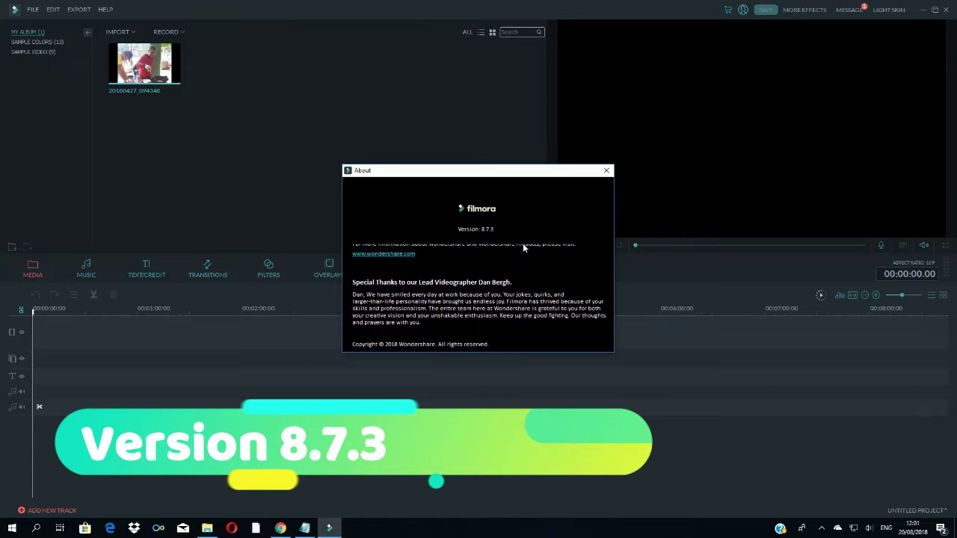
pyautogui.click(606, 170)
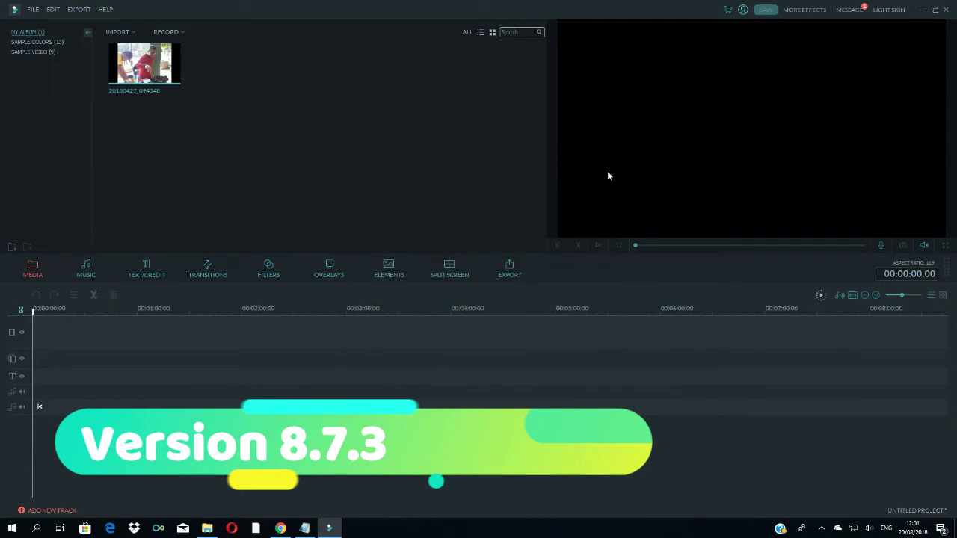
# Step: Open Network & Internet settings from the taskbar network icon and show the Ethernet page
pyautogui.rightClick(858, 531)
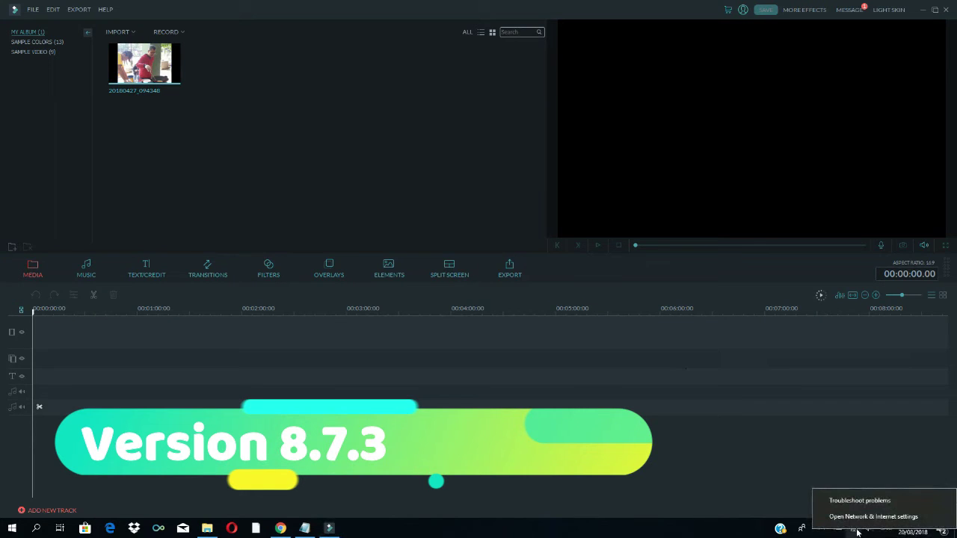
pyautogui.click(857, 517)
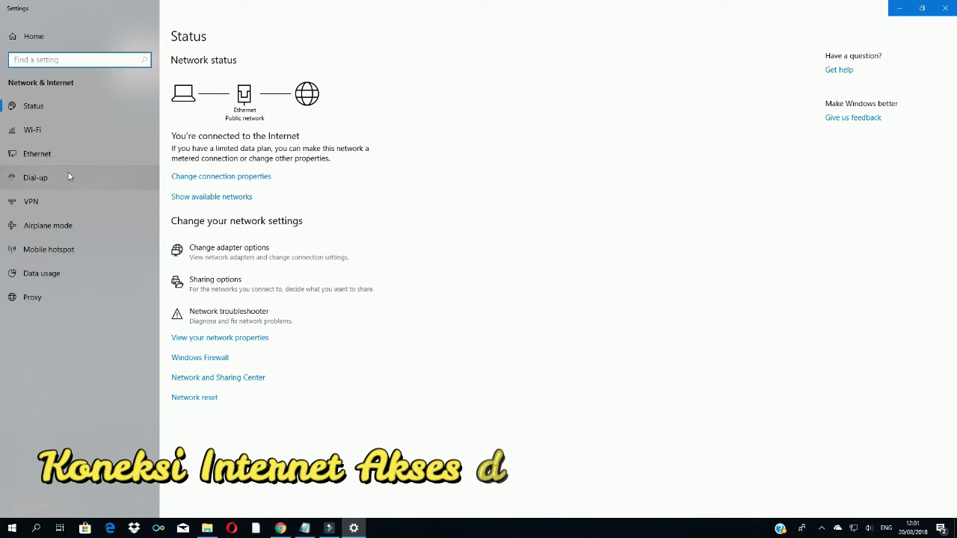
pyautogui.click(34, 156)
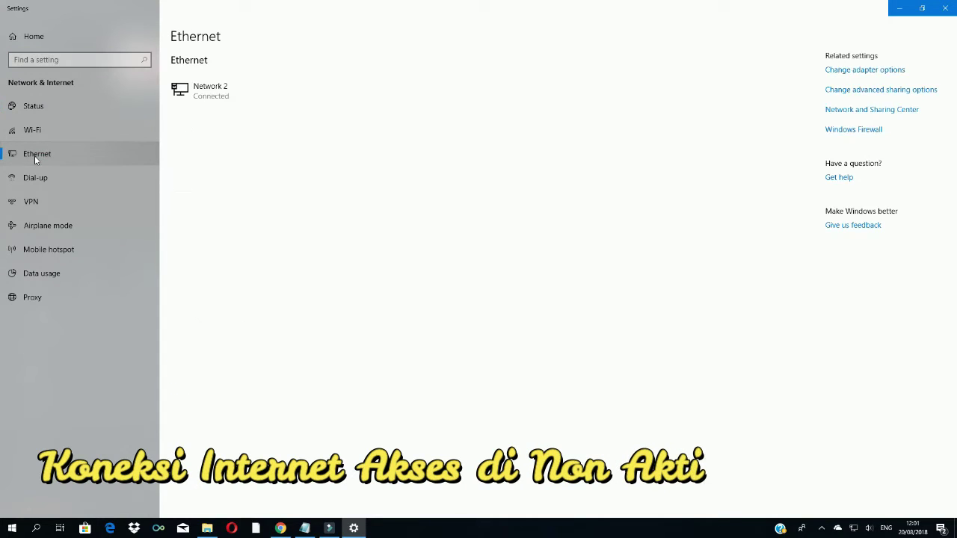
# Step: Disable the Ethernet adapter in Network Connections to go offline, then minimize that window
pyautogui.click(865, 74)
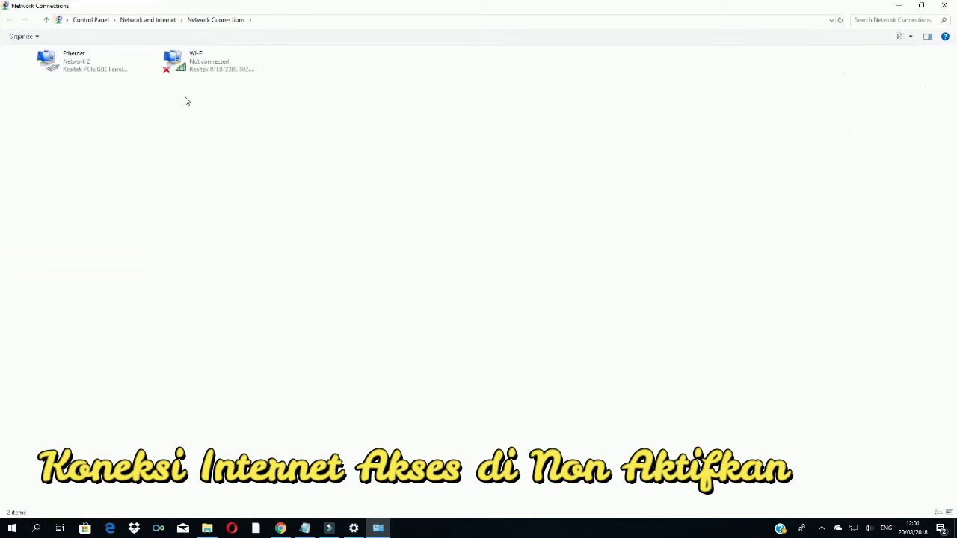
pyautogui.click(94, 60)
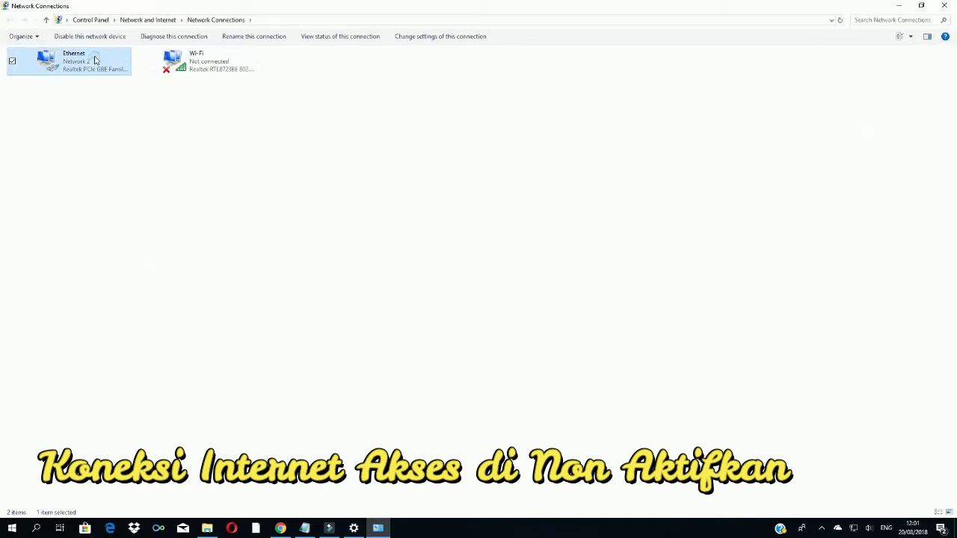
pyautogui.rightClick(95, 61)
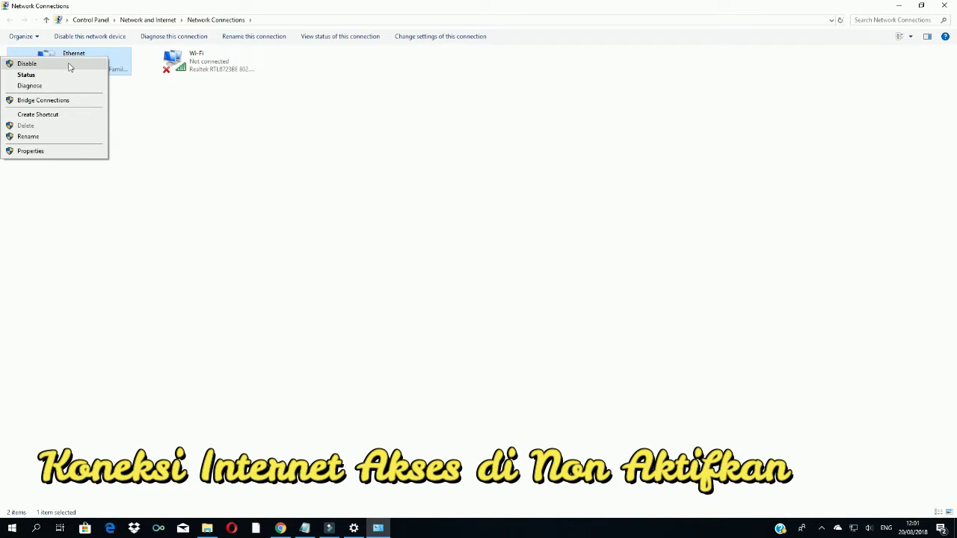
pyautogui.click(27, 64)
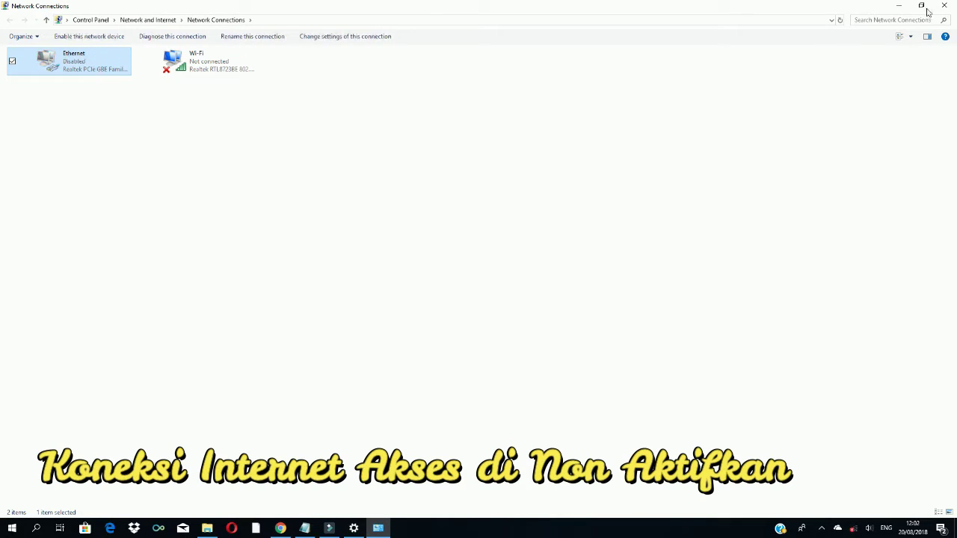
pyautogui.click(898, 7)
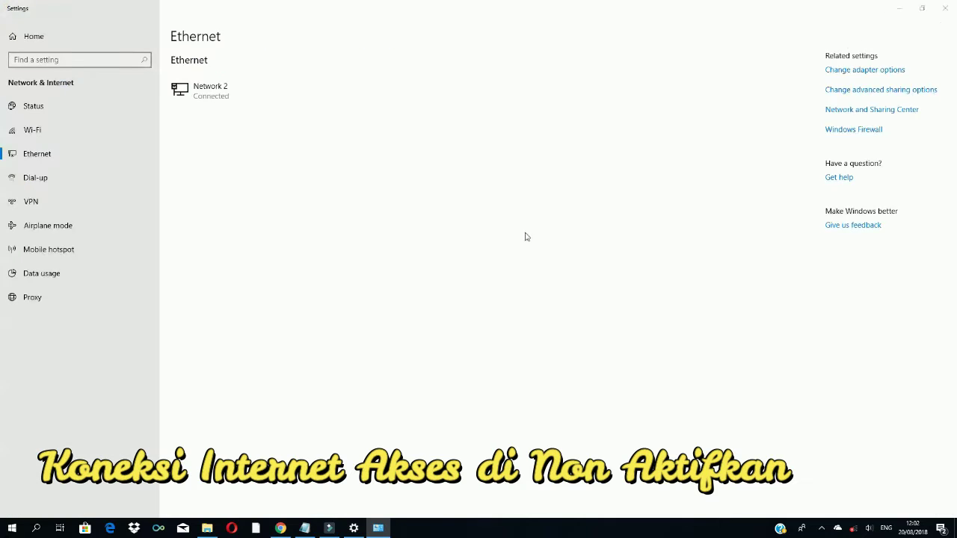
# Step: Close Windows Settings and bring up File Explorer at This PC
pyautogui.click(945, 8)
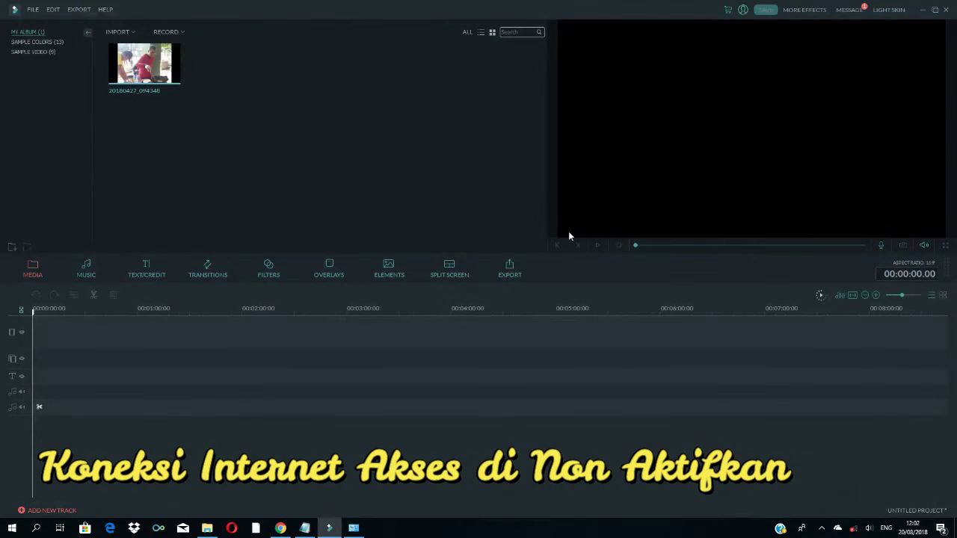
pyautogui.click(212, 533)
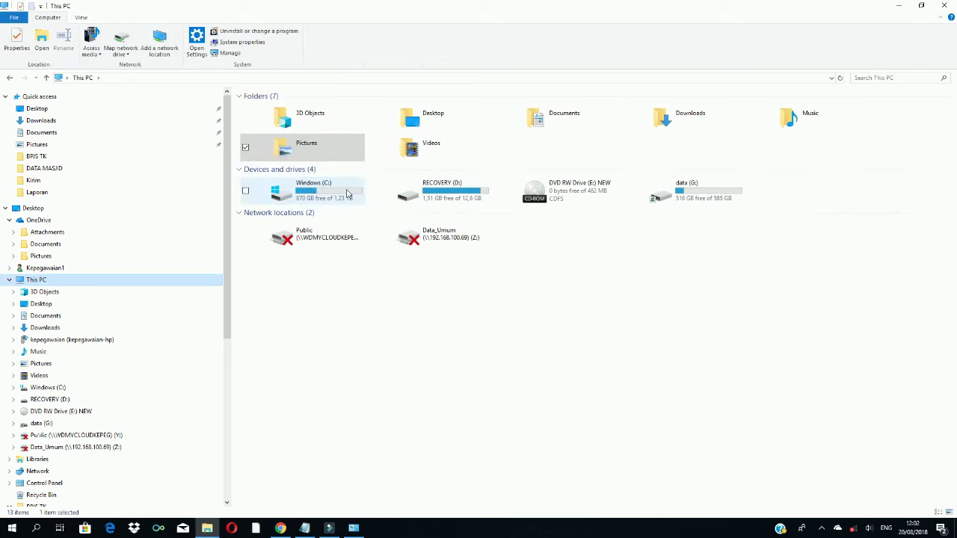
# Step: Navigate into C:\Windows\System32 in File Explorer
pyautogui.doubleClick(346, 194)
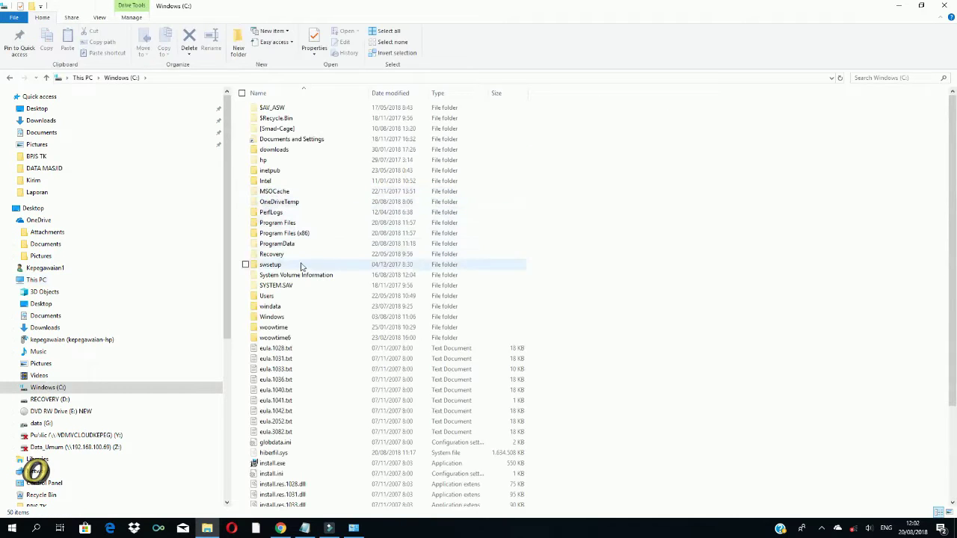
pyautogui.doubleClick(295, 318)
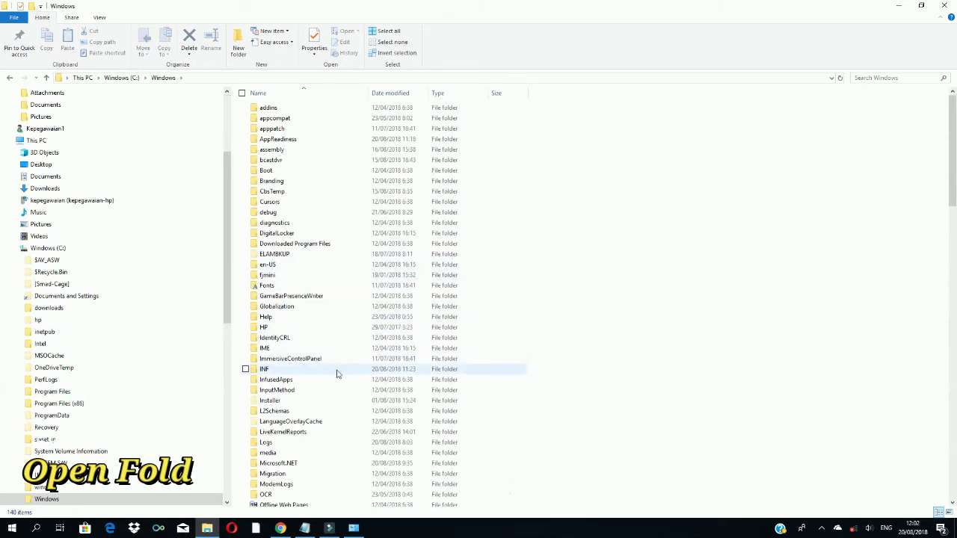
pyautogui.scroll(-2, 332, 376)
pyautogui.scroll(-4, 332, 376)
pyautogui.scroll(-3, 333, 376)
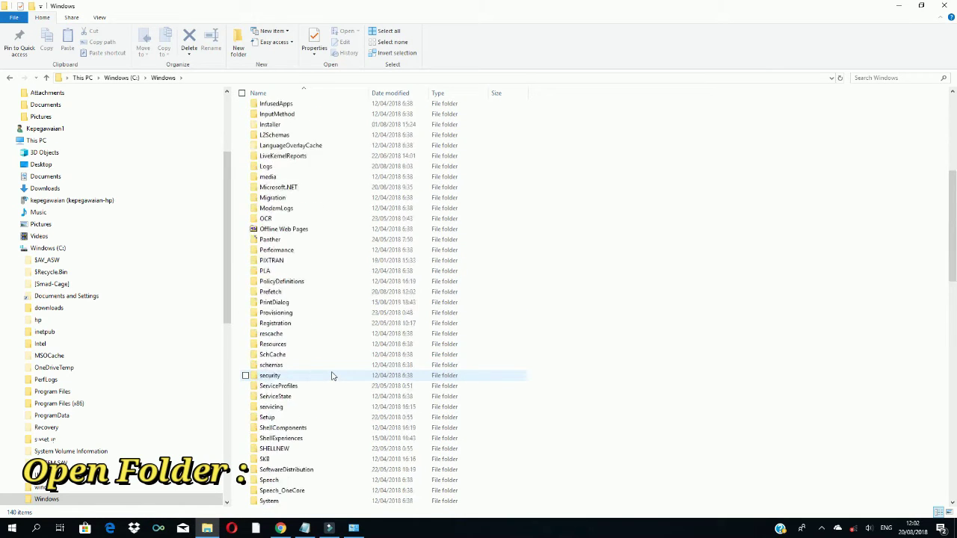
pyautogui.scroll(-2, 332, 376)
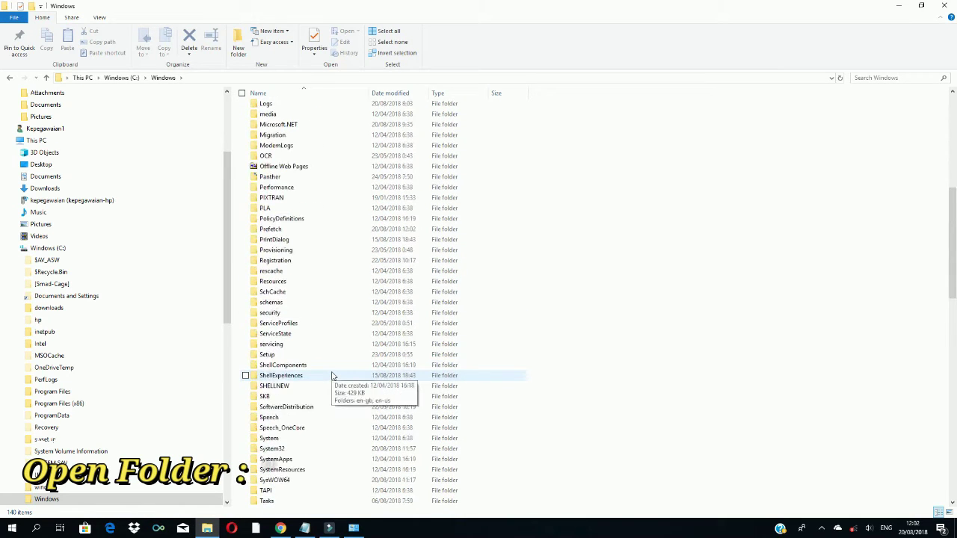
pyautogui.click(294, 449)
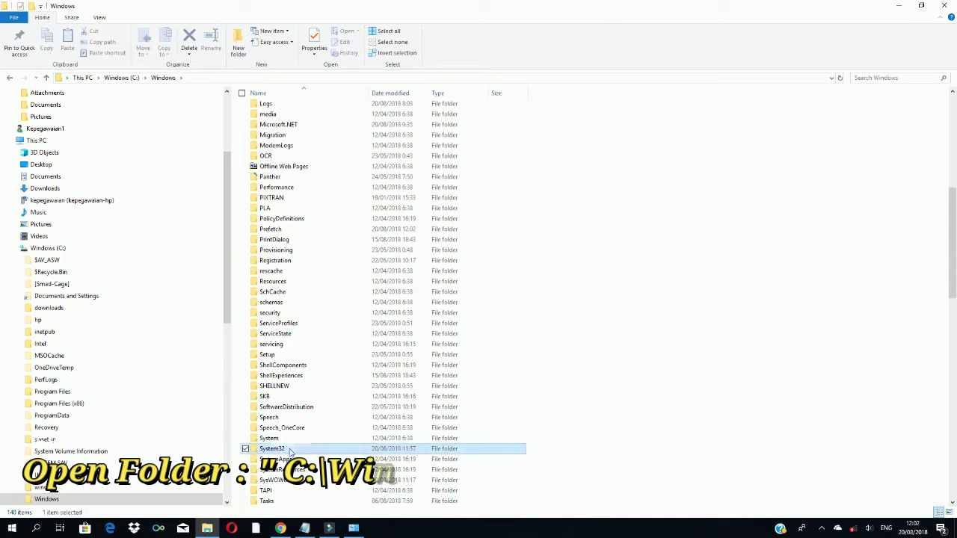
pyautogui.doubleClick(293, 450)
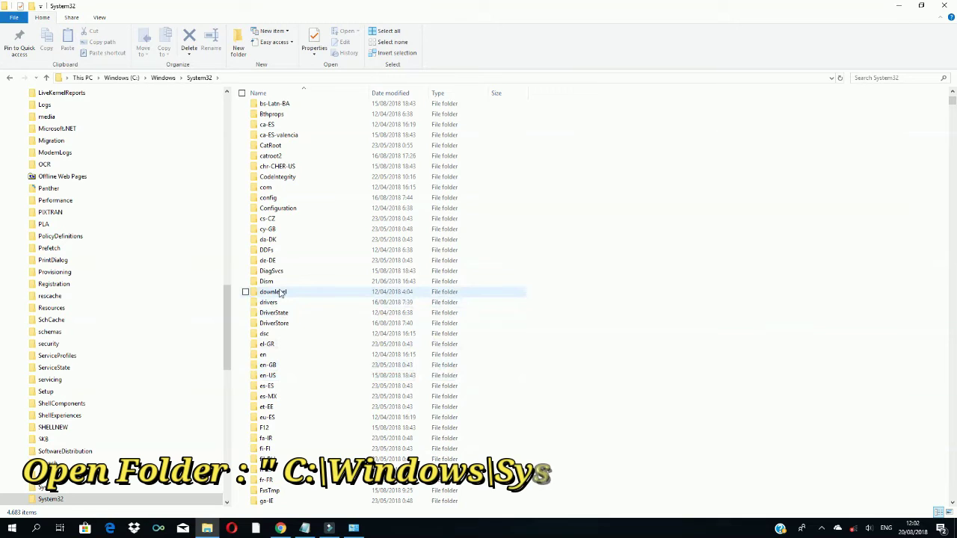
# Step: Switch System32 to list view, then open drivers\etc to show the hosts file
pyautogui.hotkey('ctrl', 'shift', '5')
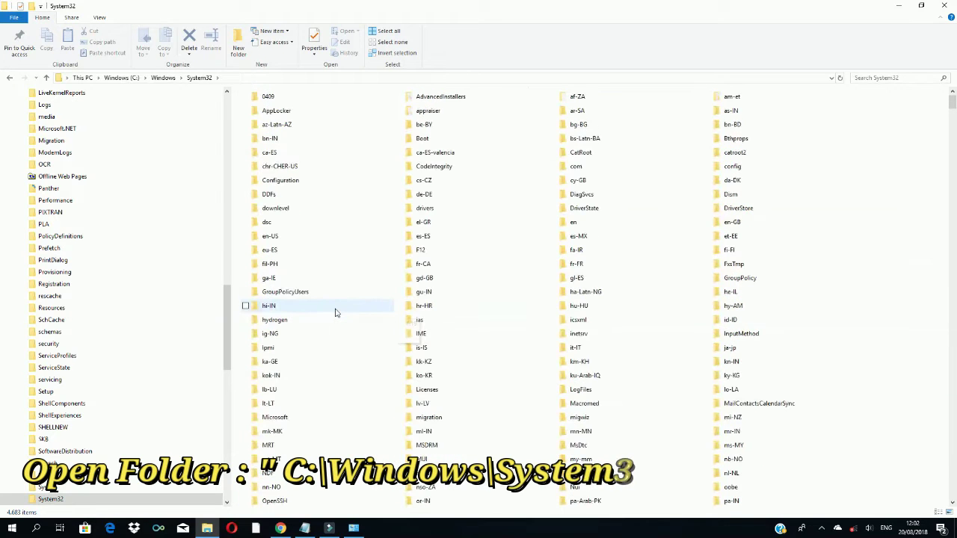
pyautogui.scroll(-5, 335, 312)
pyautogui.scroll(-5, 336, 312)
pyautogui.scroll(2, 335, 313)
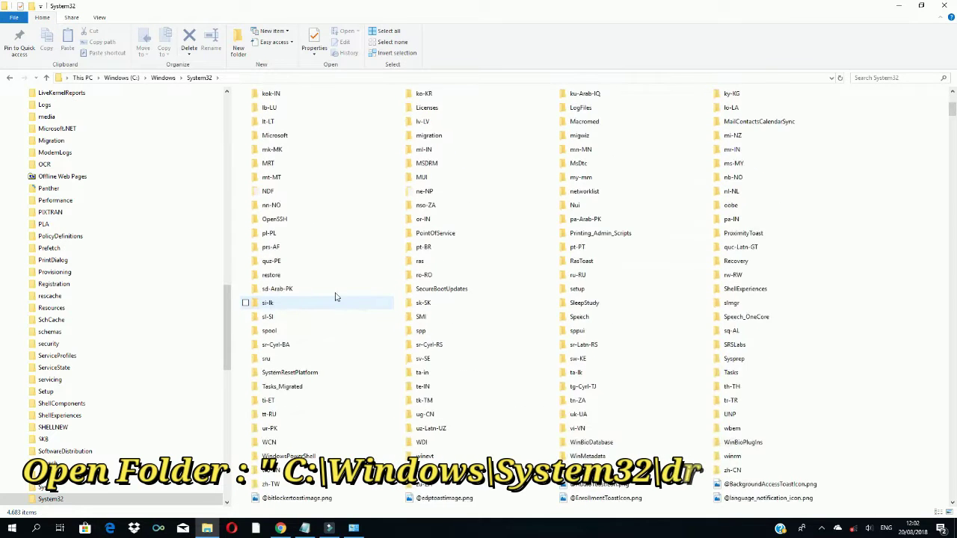
pyautogui.scroll(8, 336, 312)
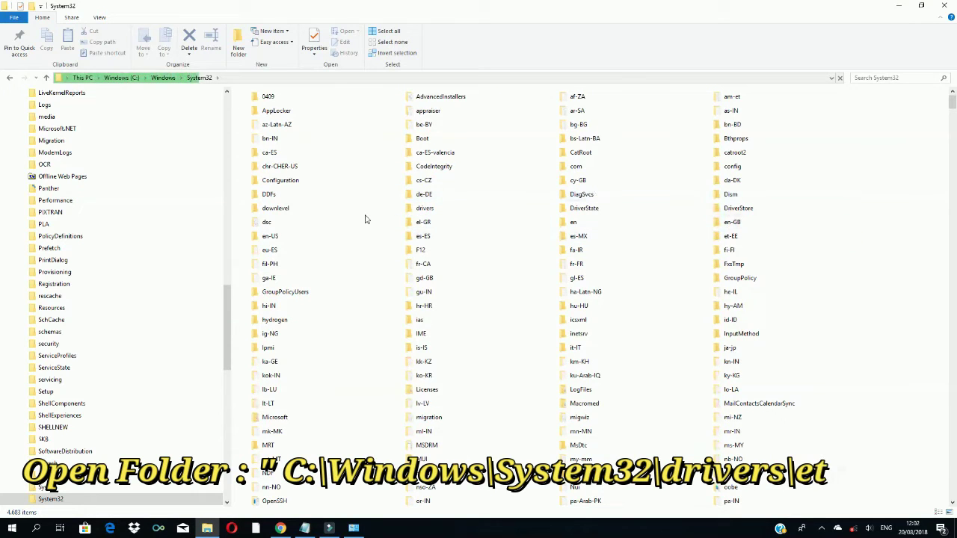
pyautogui.keyDown('ctrl'); pyautogui.scroll(3, 366, 219); pyautogui.keyUp('ctrl')
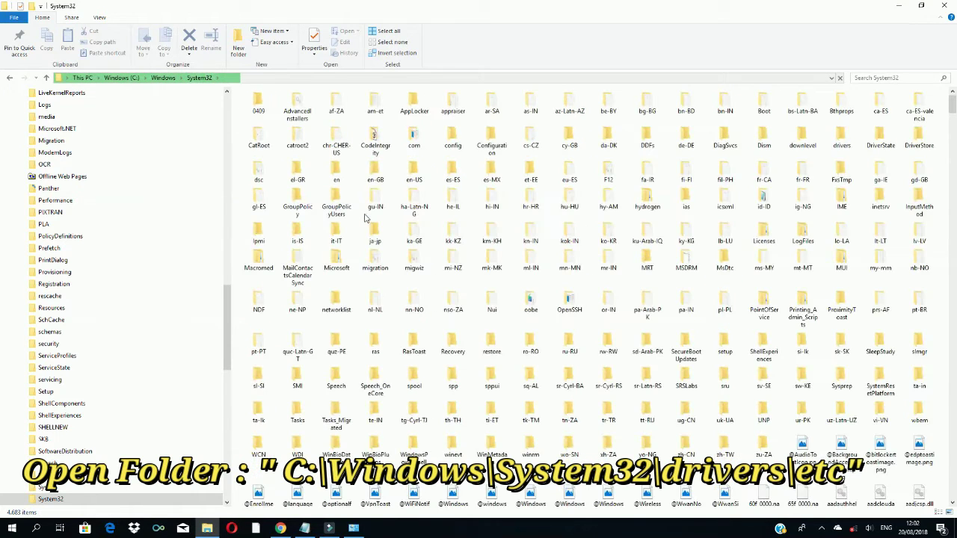
pyautogui.keyDown('ctrl'); pyautogui.scroll(1, 365, 218); pyautogui.keyUp('ctrl')
pyautogui.keyDown('ctrl'); pyautogui.scroll(1, 365, 218); pyautogui.keyUp('ctrl')
pyautogui.keyDown('ctrl'); pyautogui.scroll(1, 366, 217); pyautogui.keyUp('ctrl')
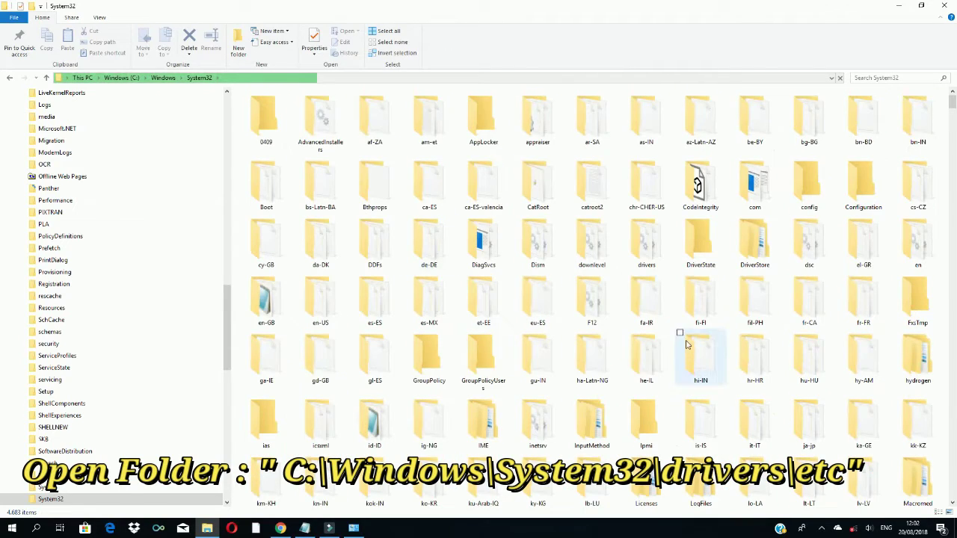
pyautogui.scroll(-10, 678, 331)
pyautogui.scroll(-3, 686, 342)
pyautogui.scroll(10, 681, 339)
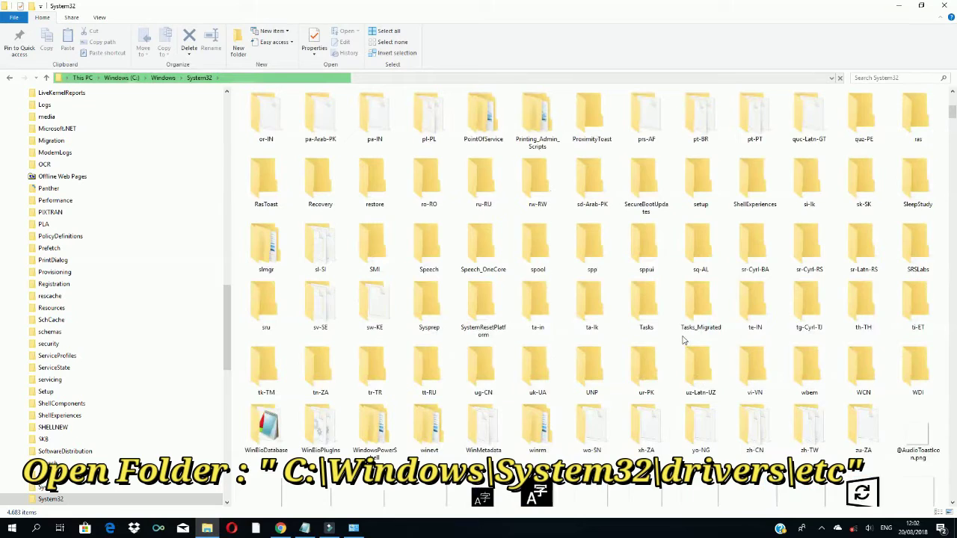
pyautogui.scroll(3, 628, 273)
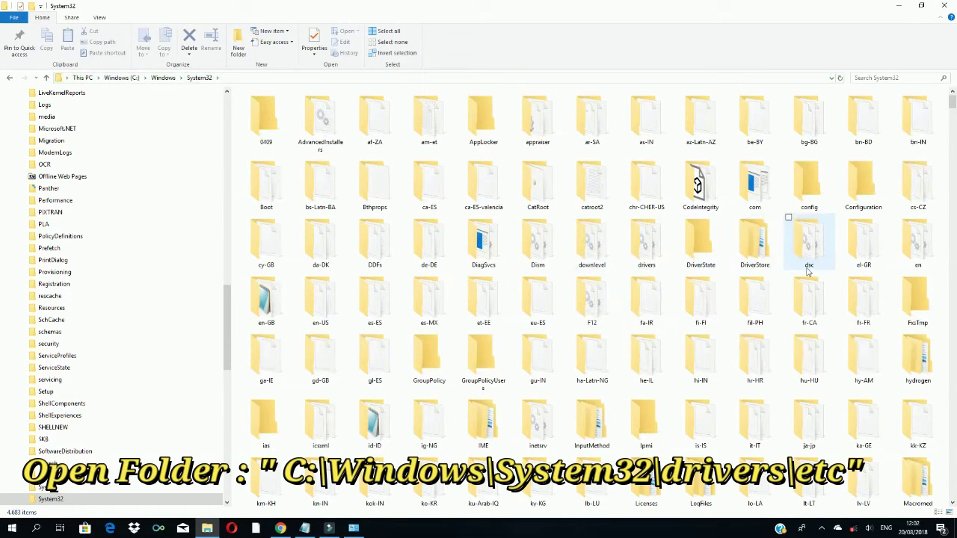
pyautogui.click(644, 254)
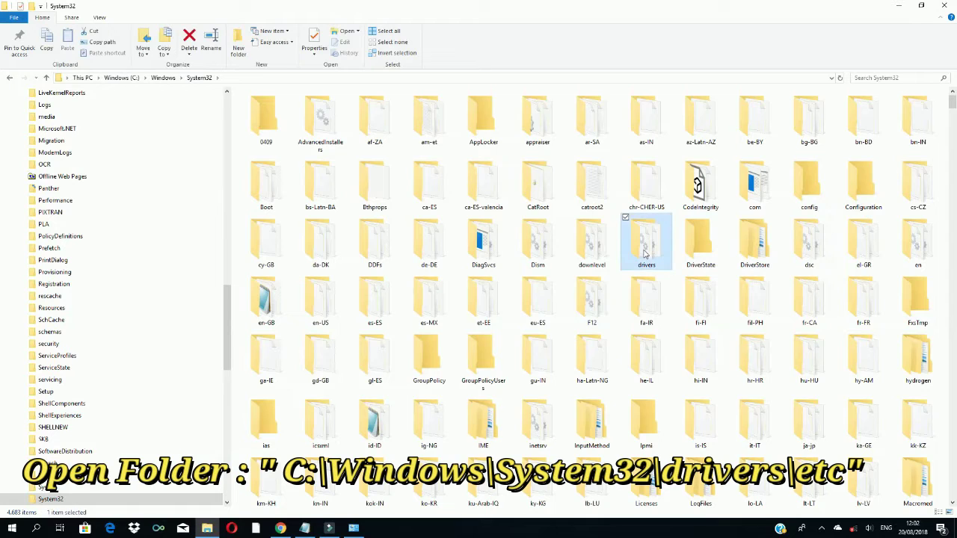
pyautogui.doubleClick(644, 254)
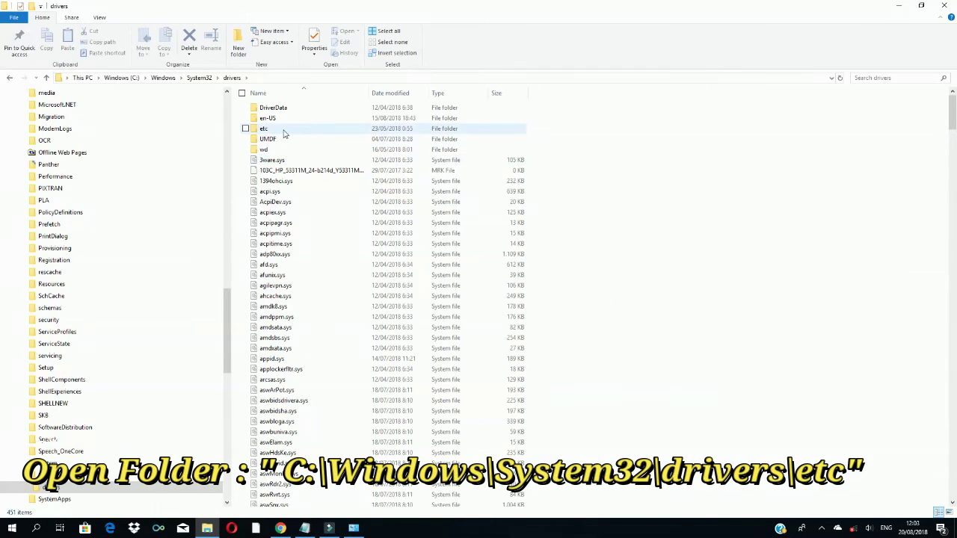
pyautogui.doubleClick(283, 129)
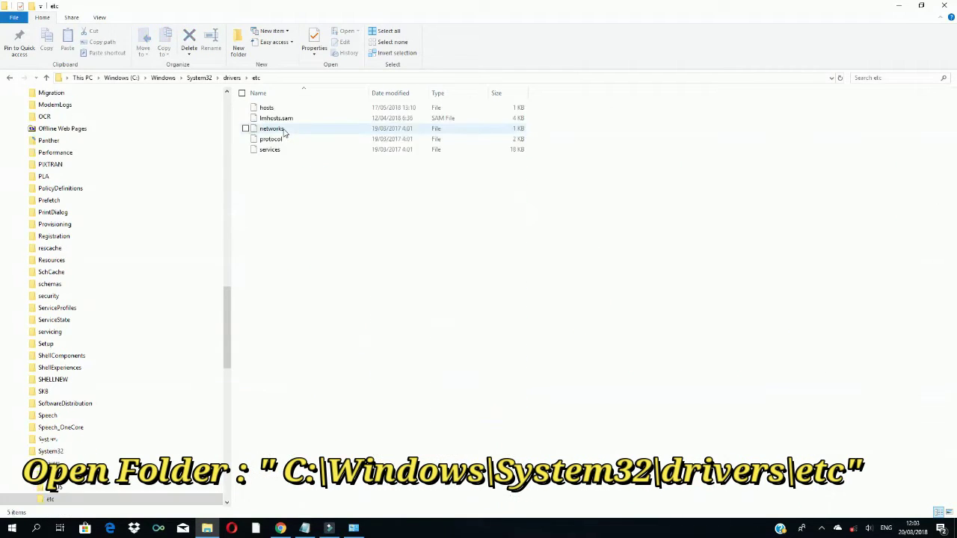
# Step: Rearrange the windows, then open the etc folder's hosts file with Notepad via Open with
pyautogui.click(923, 6)
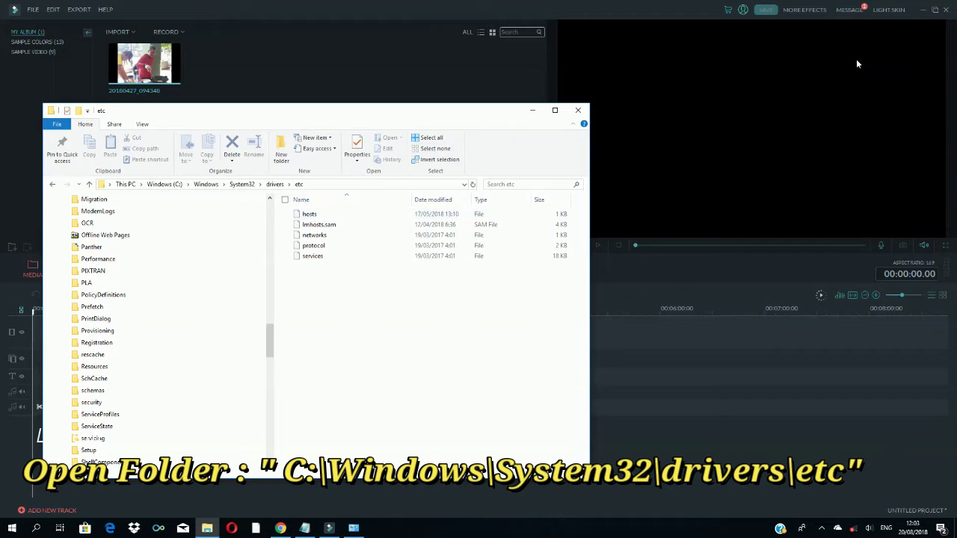
pyautogui.click(922, 10)
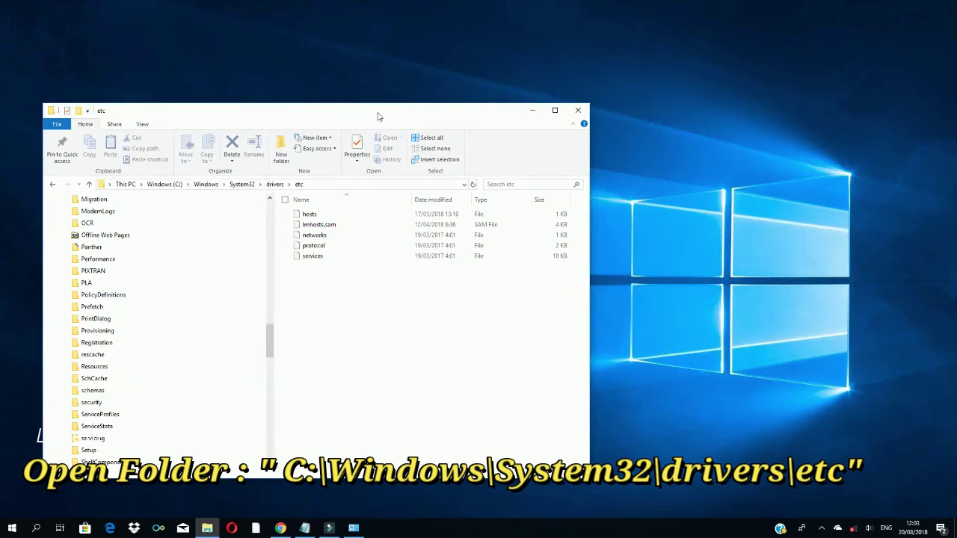
pyautogui.moveTo(378, 118); pyautogui.dragTo(682, 114)
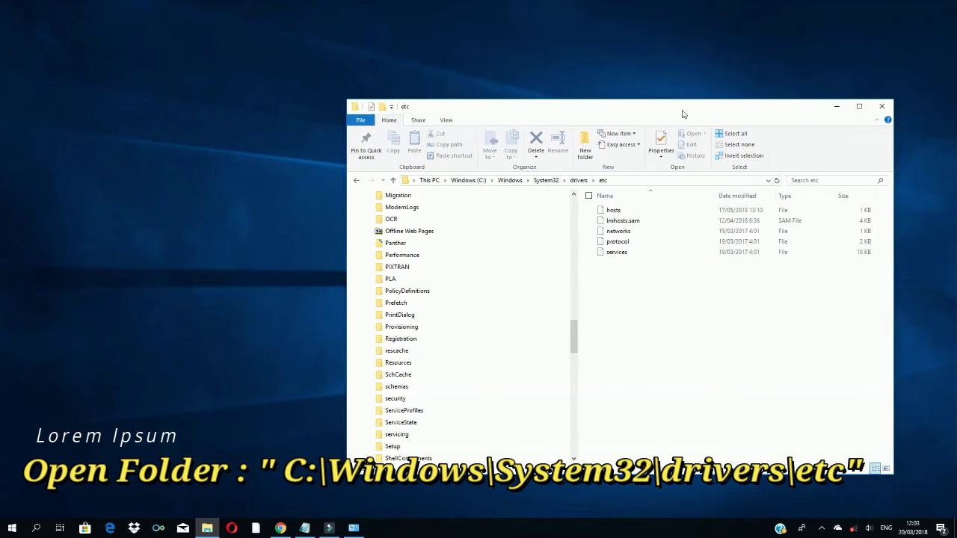
pyautogui.click(610, 214)
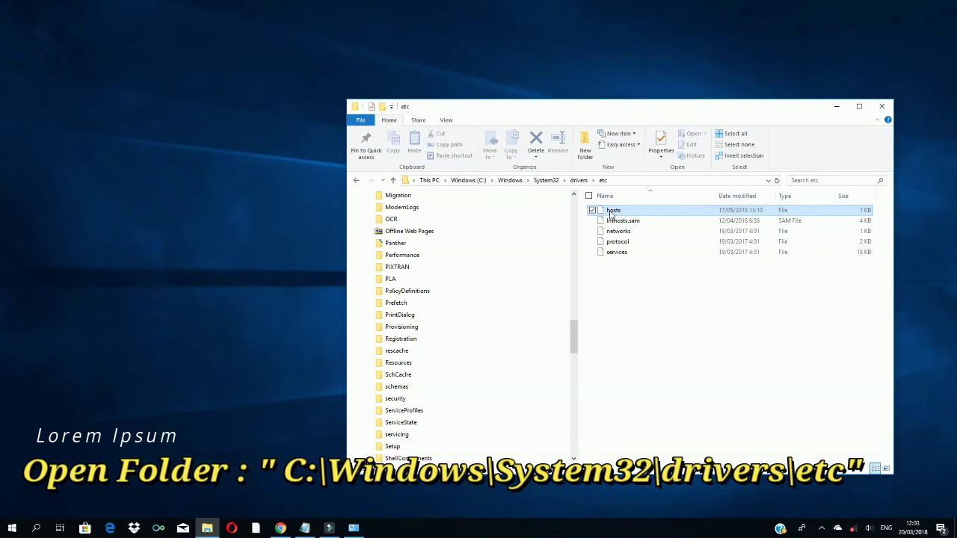
pyautogui.rightClick(610, 213)
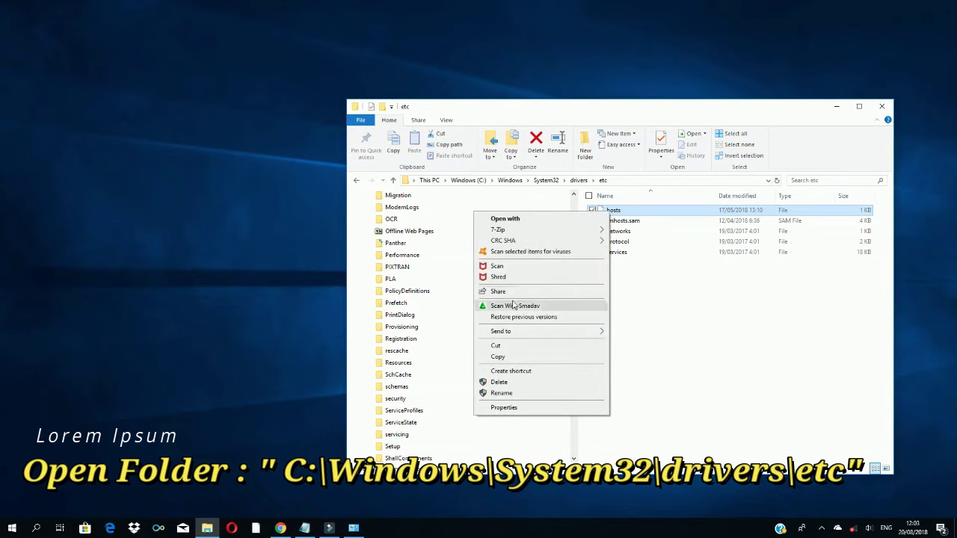
pyautogui.click(546, 219)
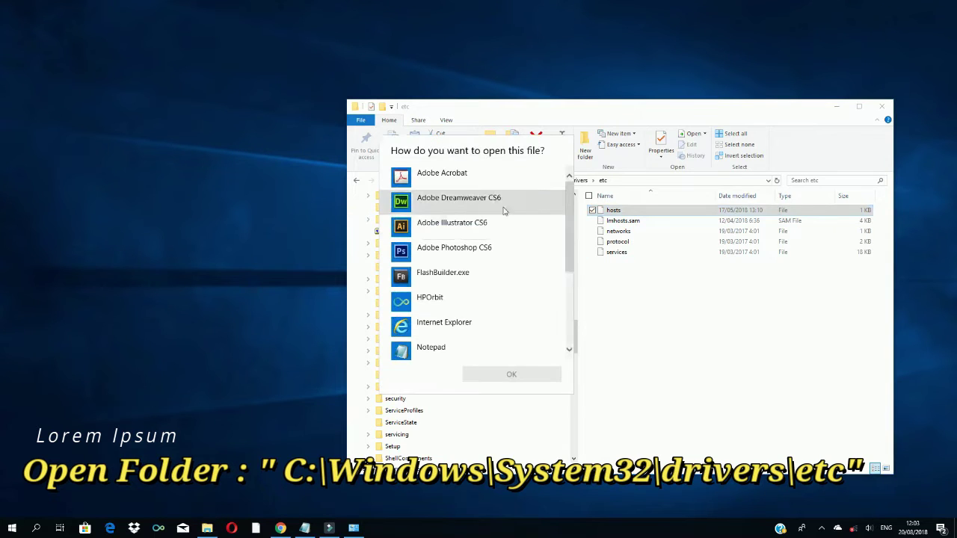
pyautogui.click(470, 351)
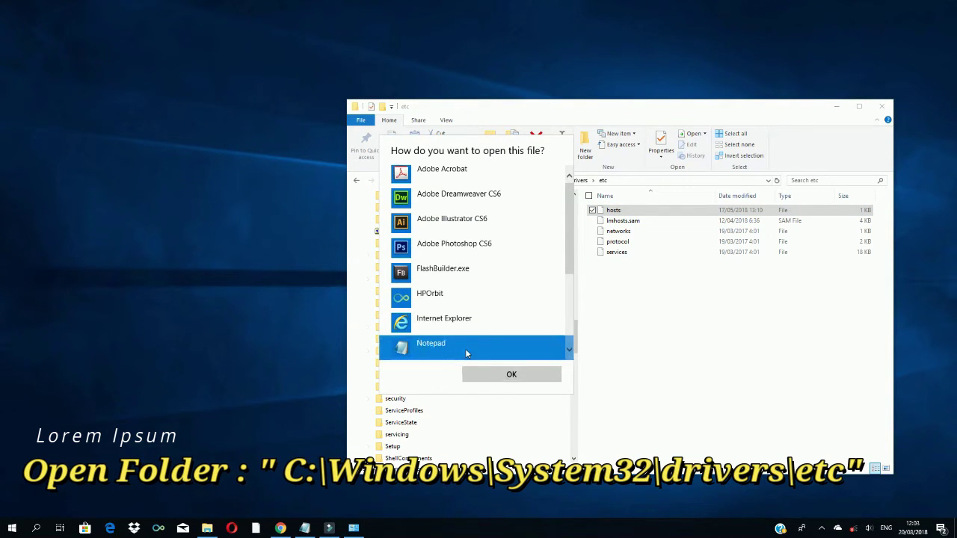
pyautogui.click(503, 375)
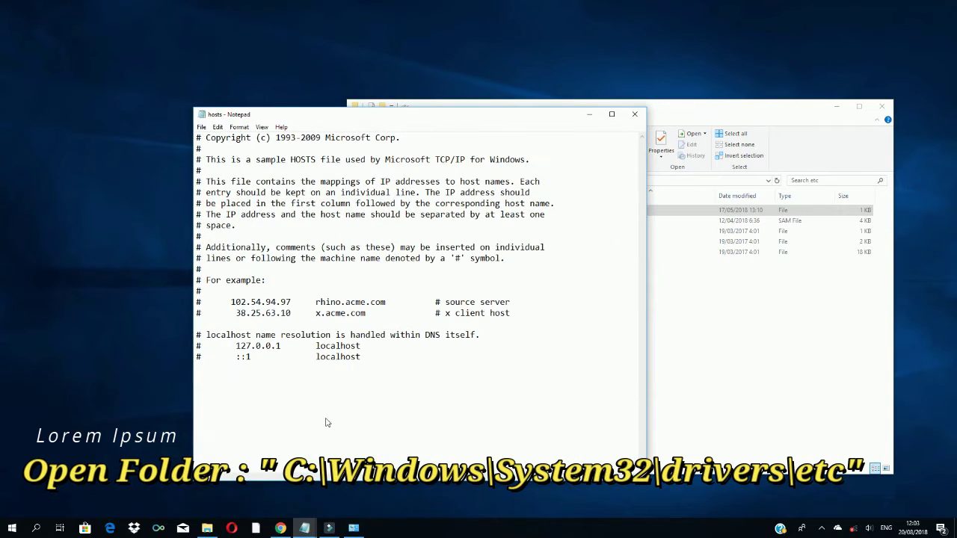
# Step: Copy the 127.0.0.1 platform.wondershare.com line from the Untitled notes into hosts, then close it
pyautogui.moveTo(304, 533)
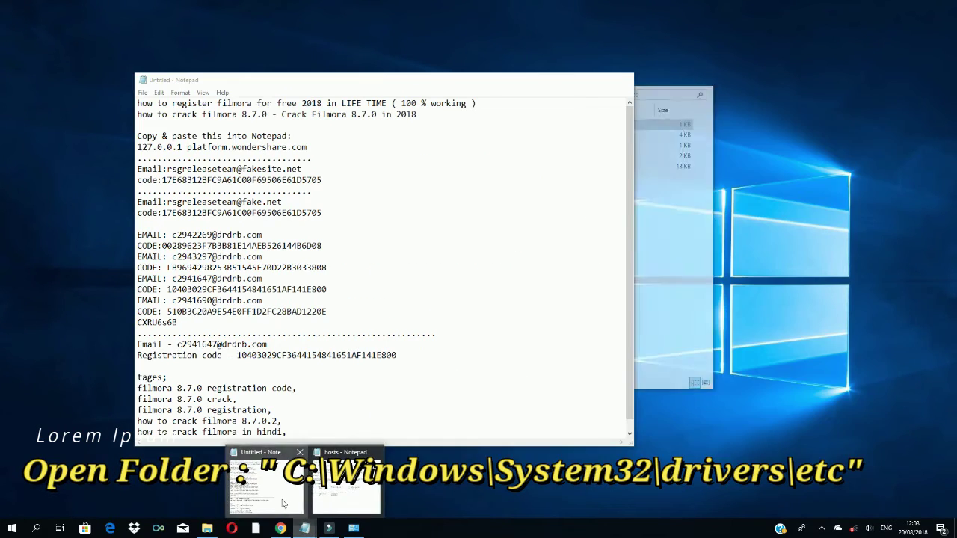
pyautogui.click(276, 482)
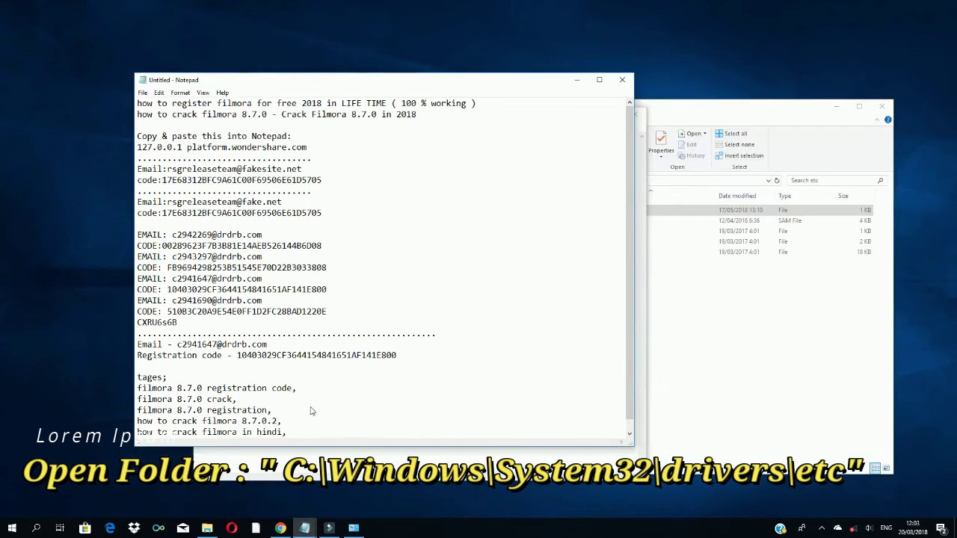
pyautogui.hotkey('ctrl', 'End')
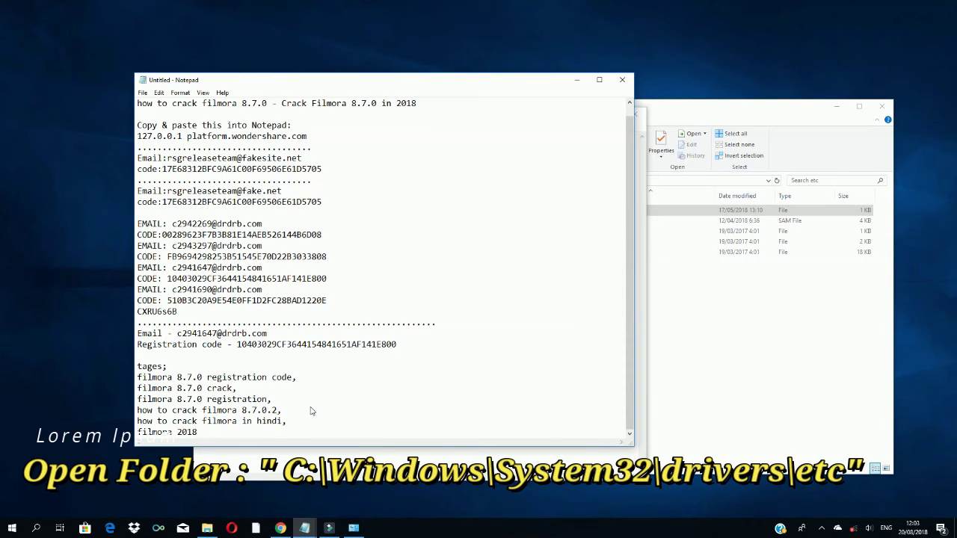
pyautogui.scroll(1, 313, 410)
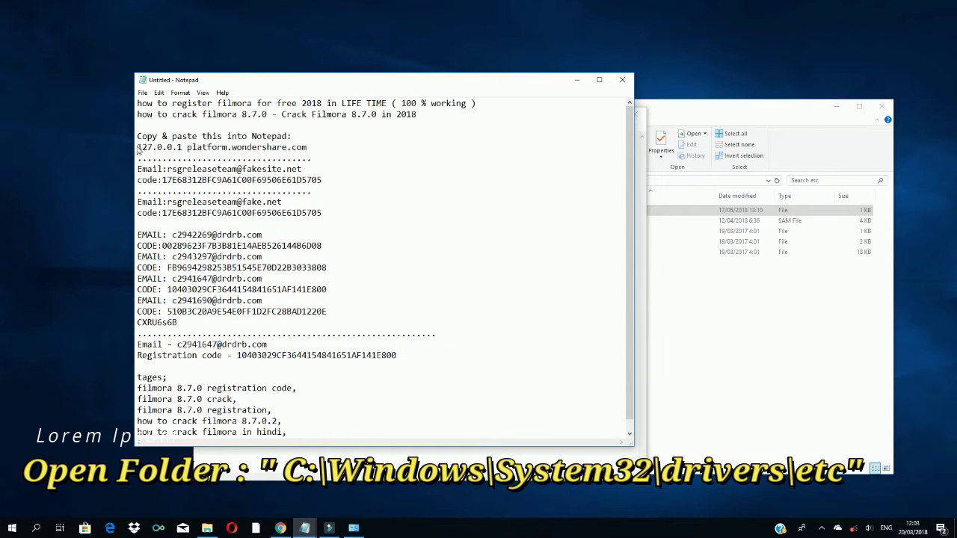
pyautogui.moveTo(138, 147); pyautogui.dragTo(311, 151)
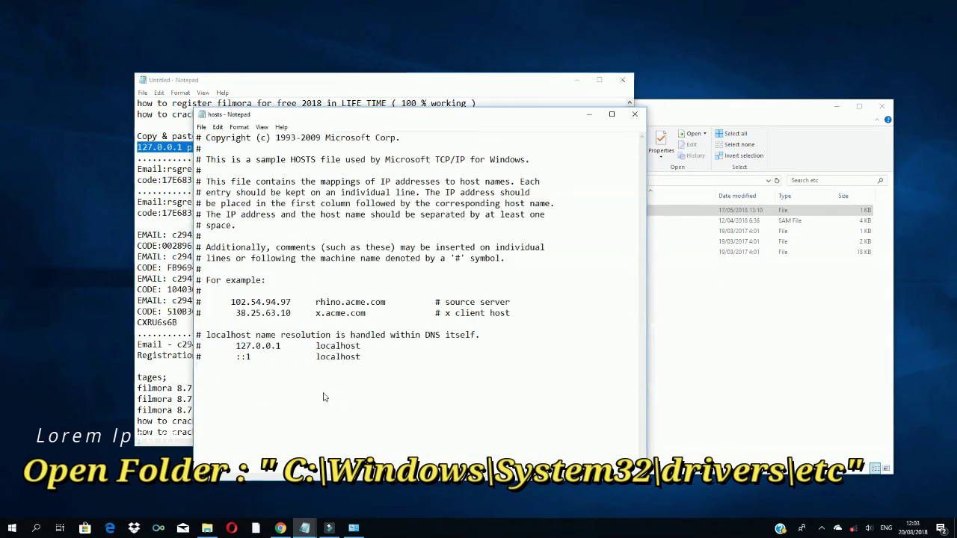
pyautogui.write('127.0.0.1 platform.wondershare.com')
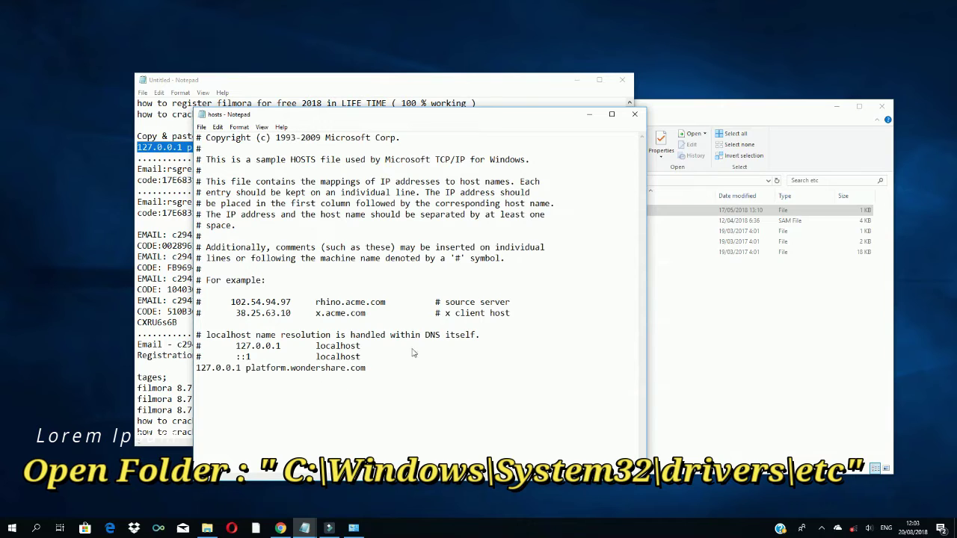
pyautogui.click(634, 116)
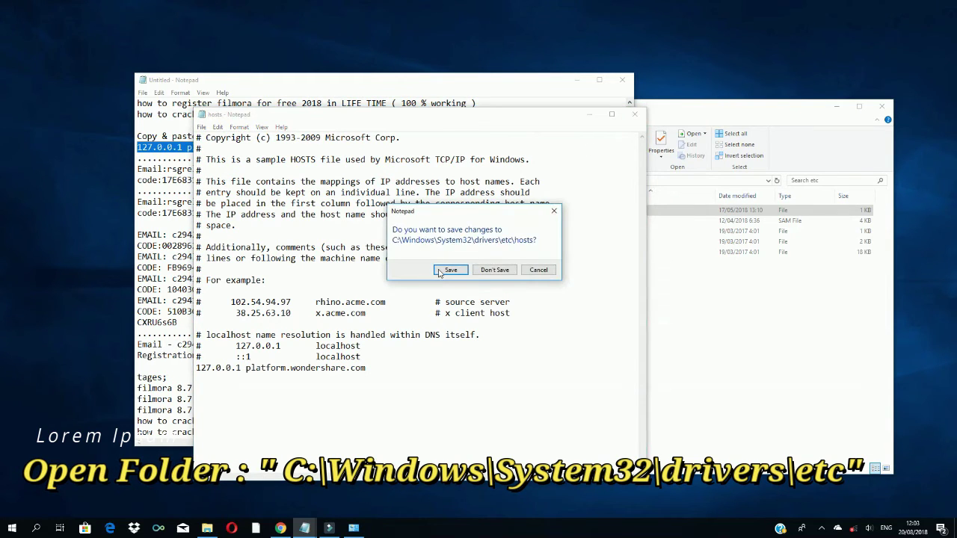
# Step: Attempt saving hosts into etc, abandon the refused save, and close hosts with Don't Save
pyautogui.click(442, 272)
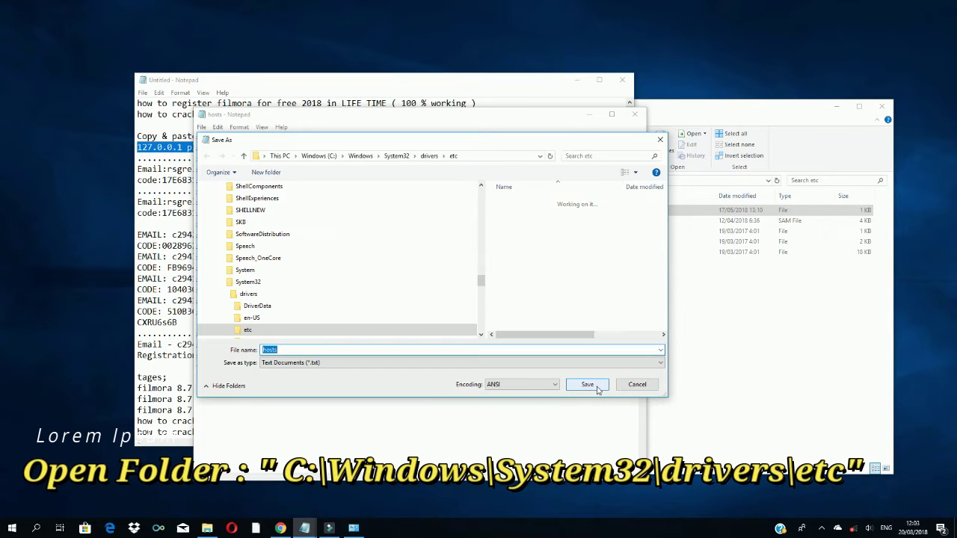
pyautogui.click(594, 389)
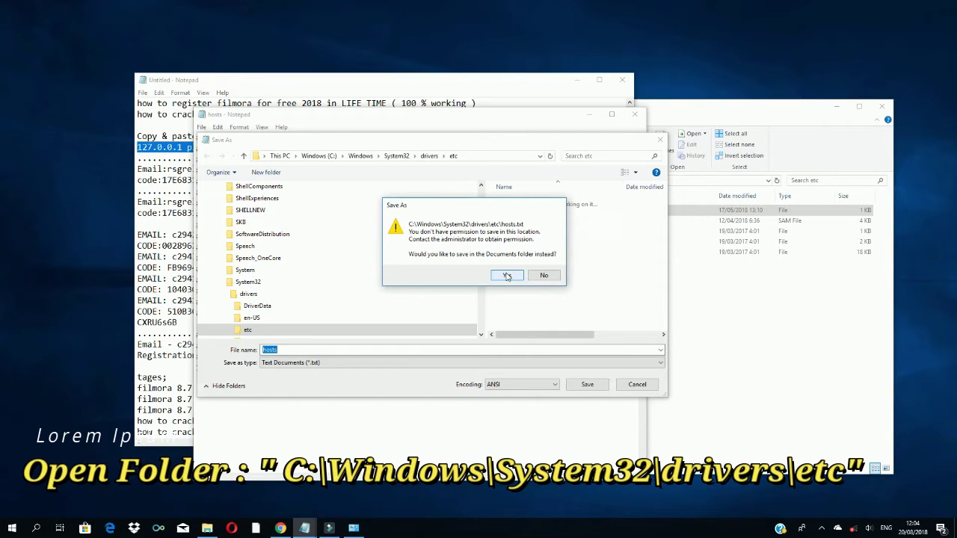
pyautogui.click(543, 275)
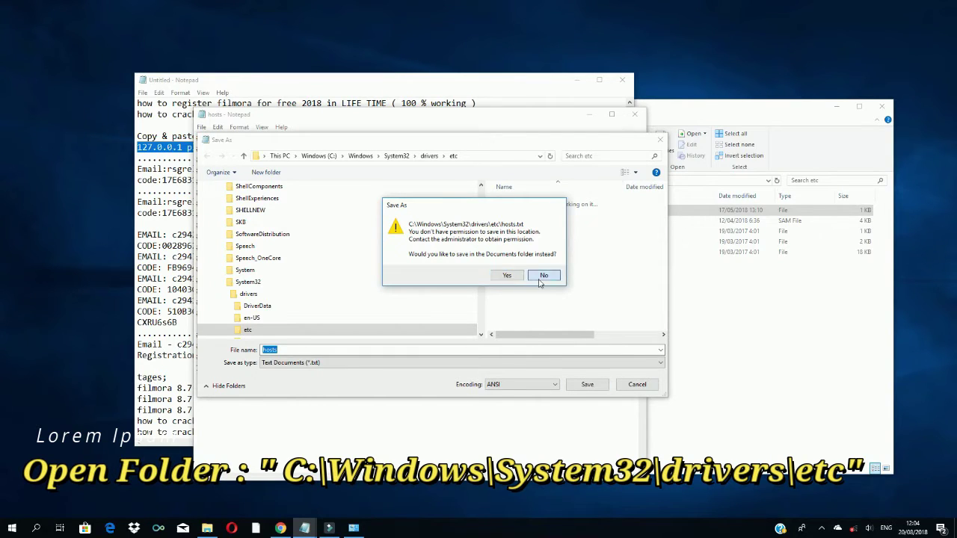
pyautogui.click(639, 384)
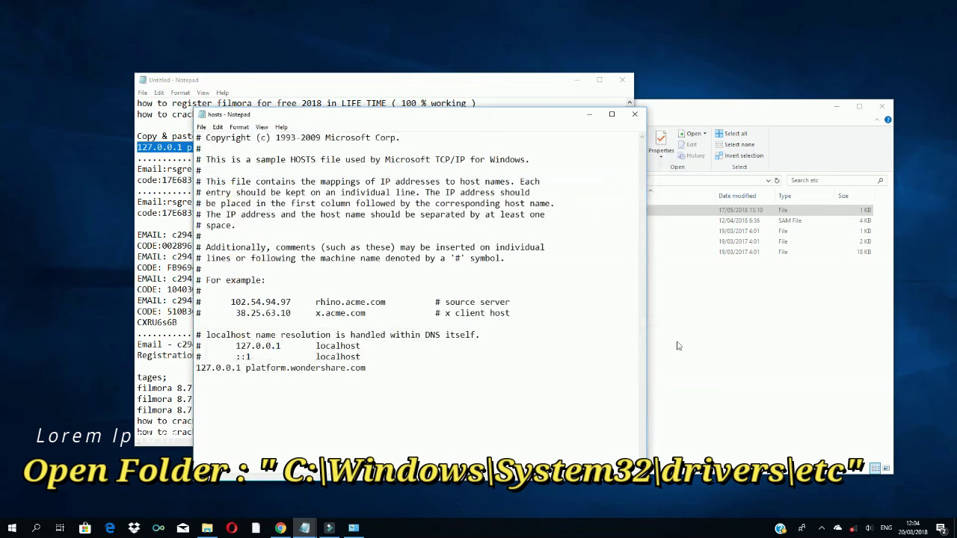
pyautogui.click(637, 117)
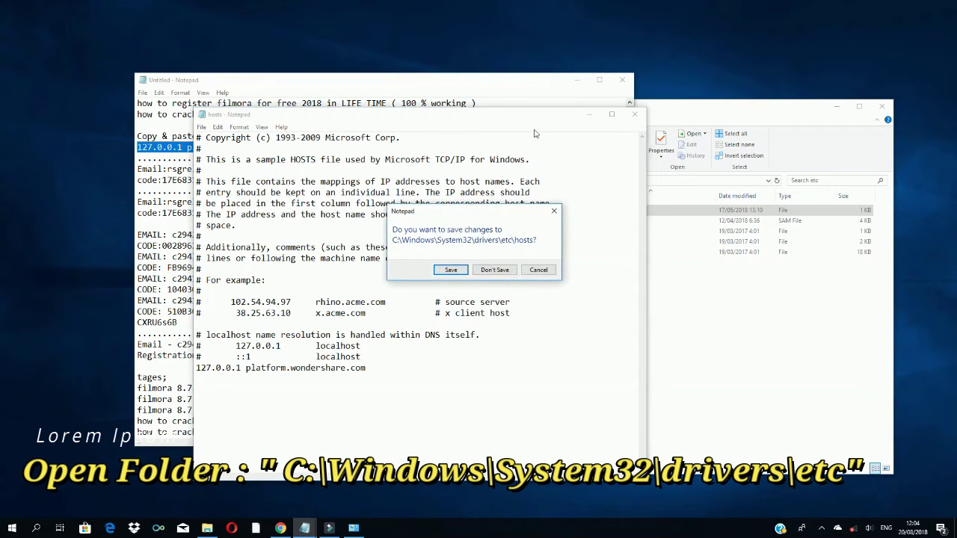
pyautogui.click(494, 270)
# Step: Drag hosts from etc onto the Desktop with administrator permission, then open the Desktop folder
pyautogui.click(681, 90)
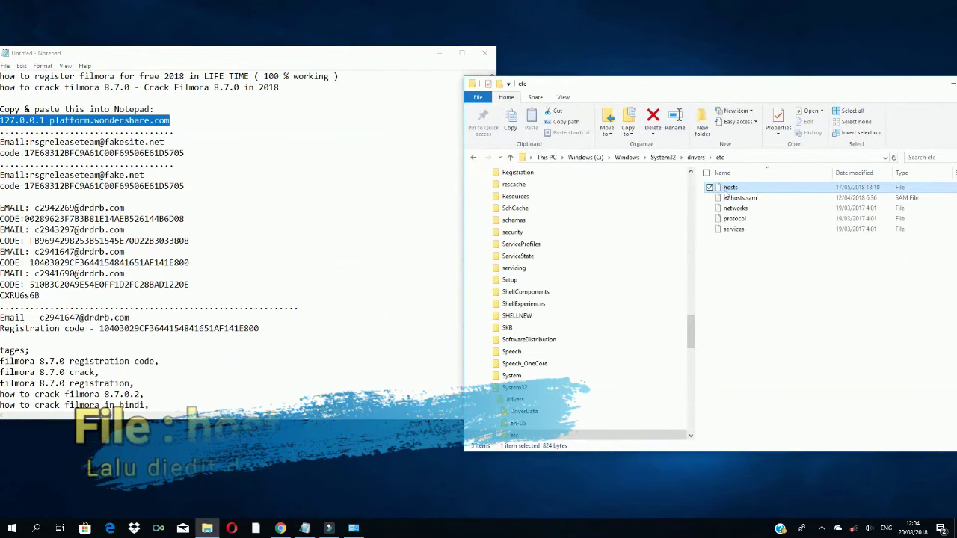
pyautogui.moveTo(691, 336); pyautogui.dragTo(691, 183)
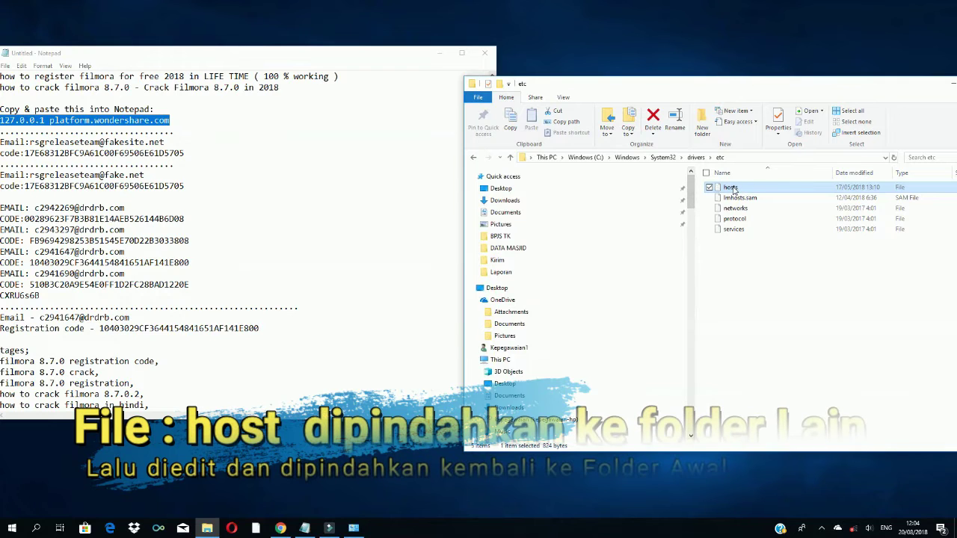
pyautogui.moveTo(745, 192); pyautogui.dragTo(516, 191)
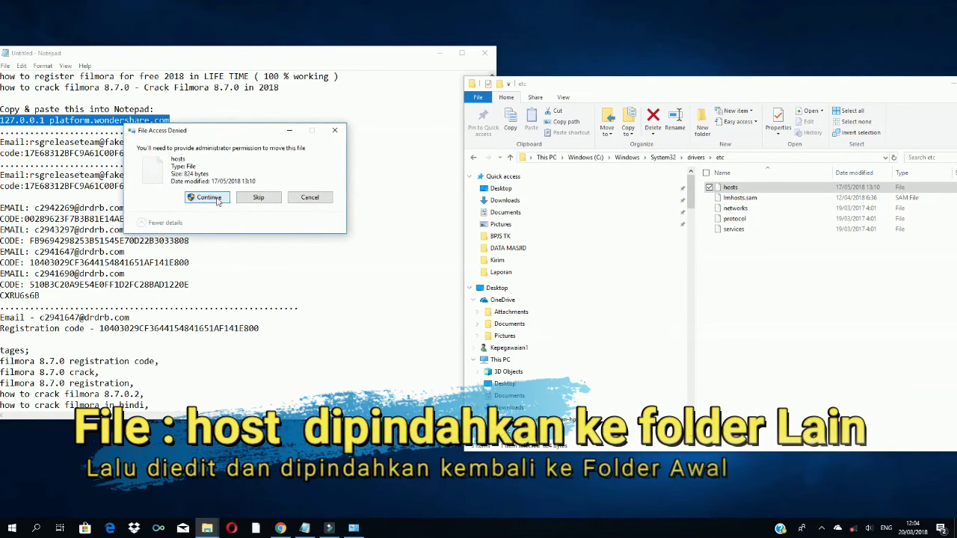
pyautogui.click(214, 198)
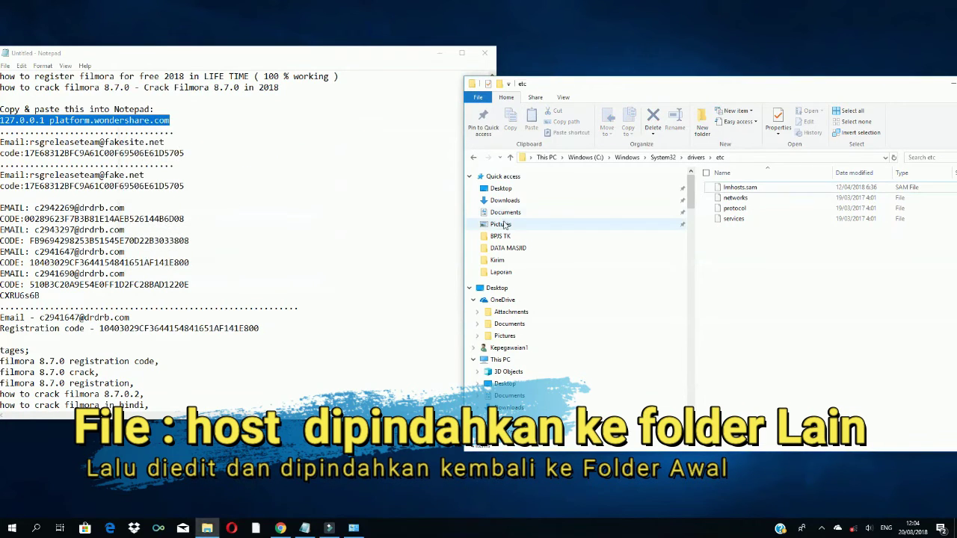
pyautogui.click(509, 189)
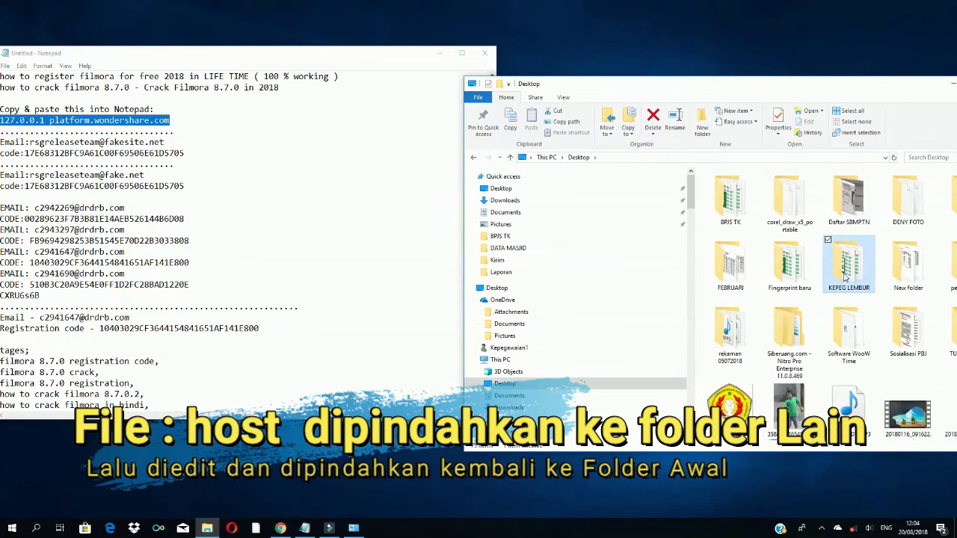
# Step: Open the Desktop hosts in Notepad, paste 127.0.0.1 platform.wondershare.com at the end, and save
pyautogui.press('h')
pyautogui.click(793, 202)
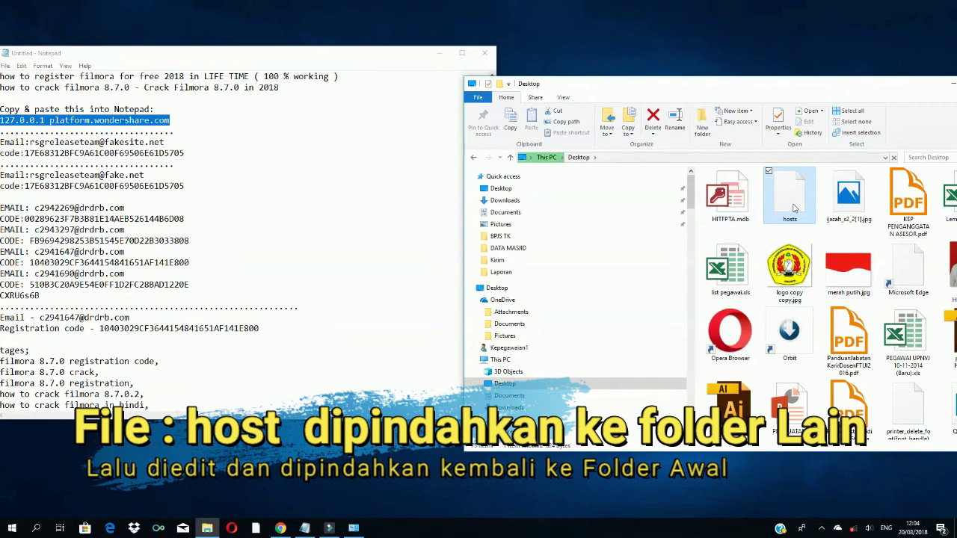
pyautogui.rightClick(794, 209)
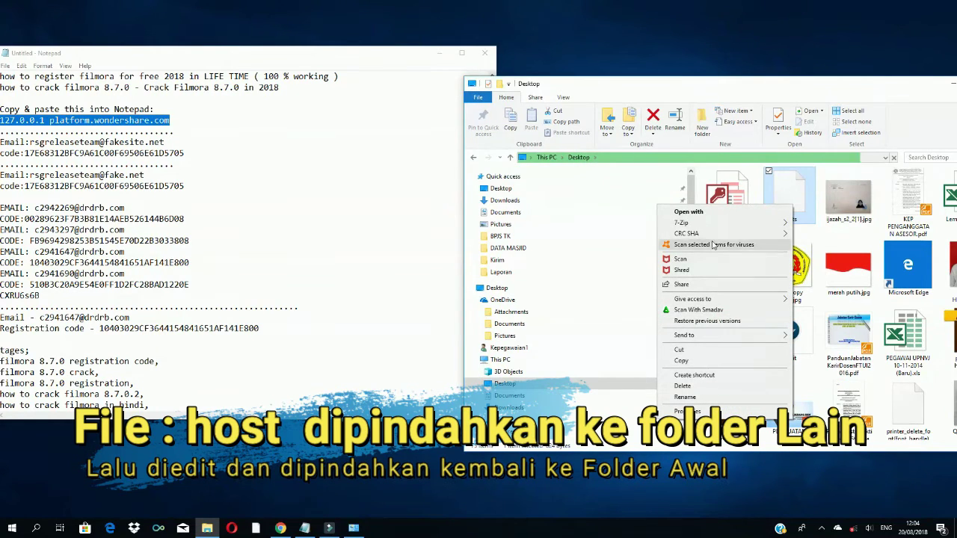
pyautogui.click(715, 213)
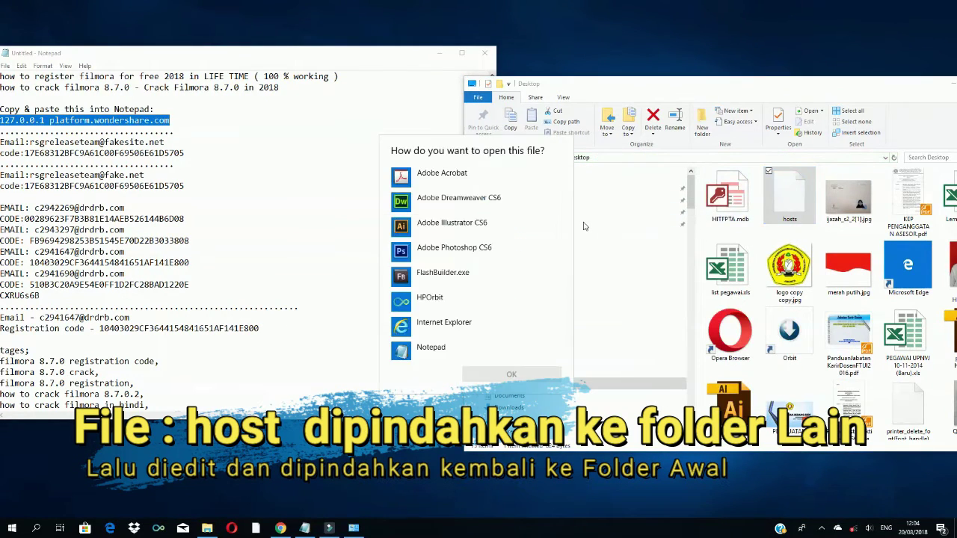
pyautogui.doubleClick(442, 349)
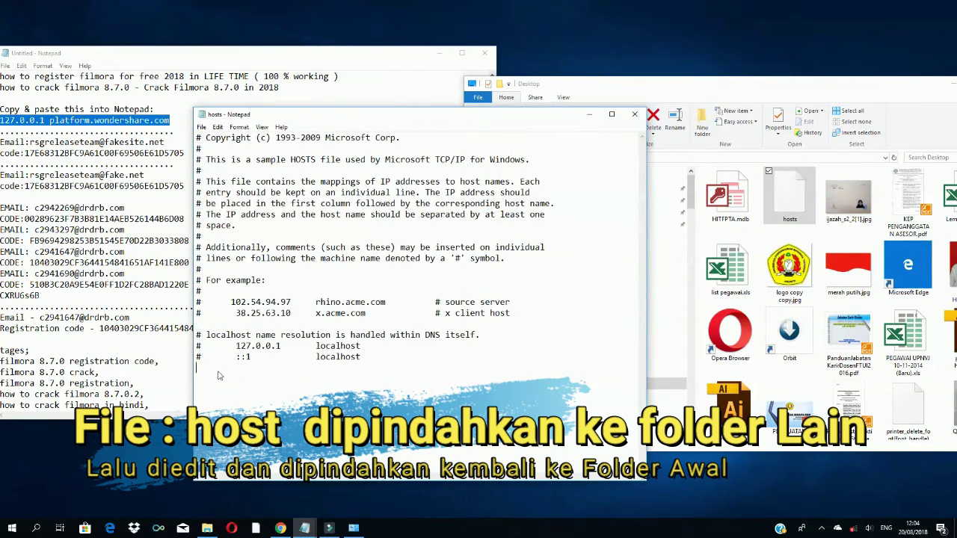
pyautogui.write('127.0.0.1 platform.wondershare.com')
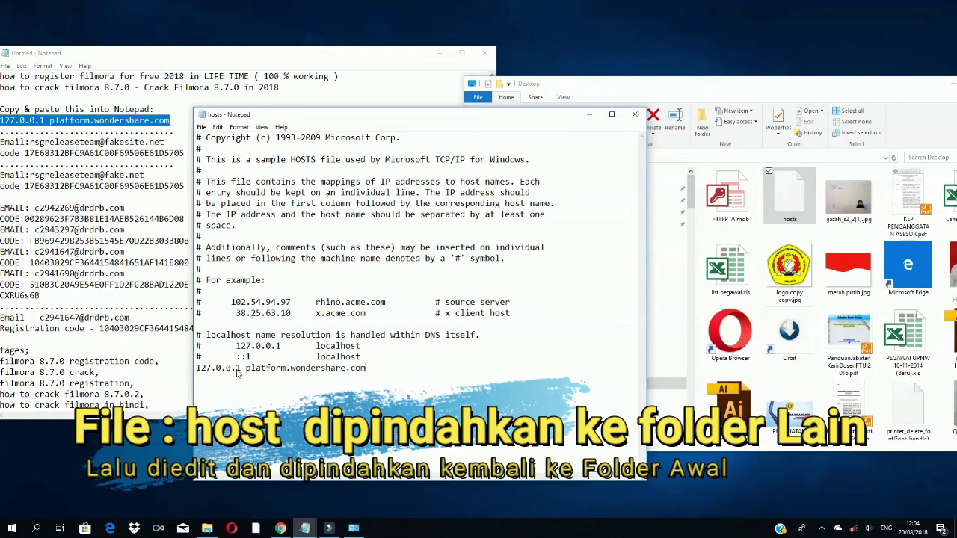
pyautogui.click(635, 115)
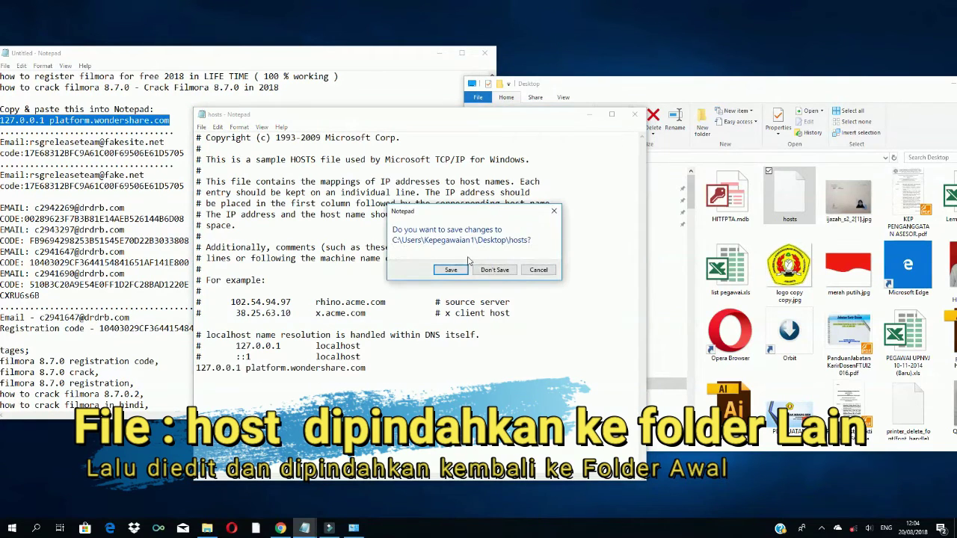
pyautogui.click(452, 271)
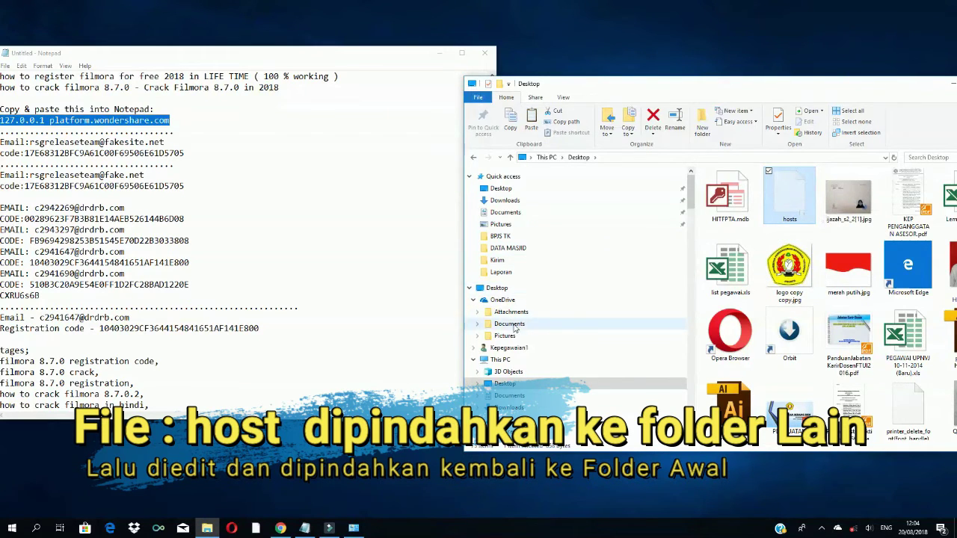
# Step: Browse from This PC through Windows (C:) and Windows into the System32 folder
pyautogui.click(471, 292)
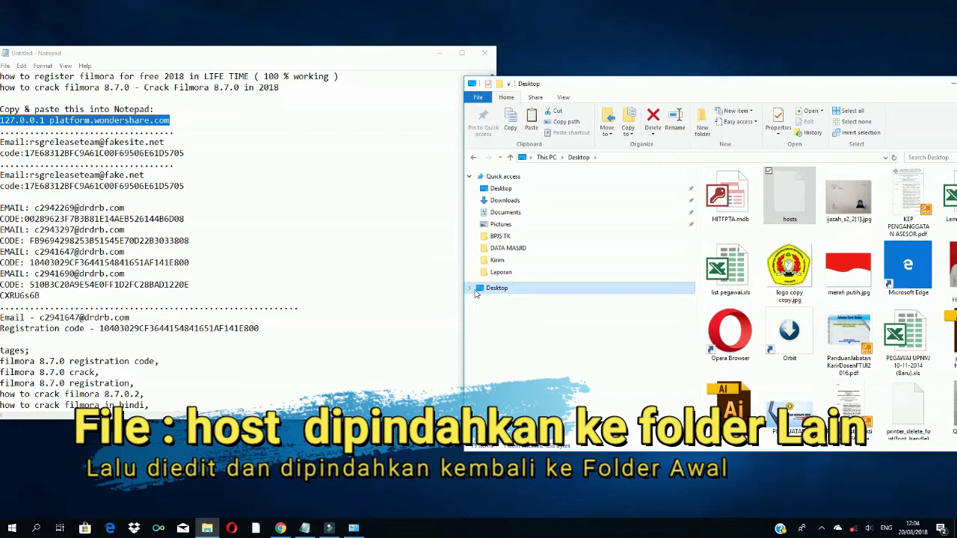
pyautogui.click(471, 289)
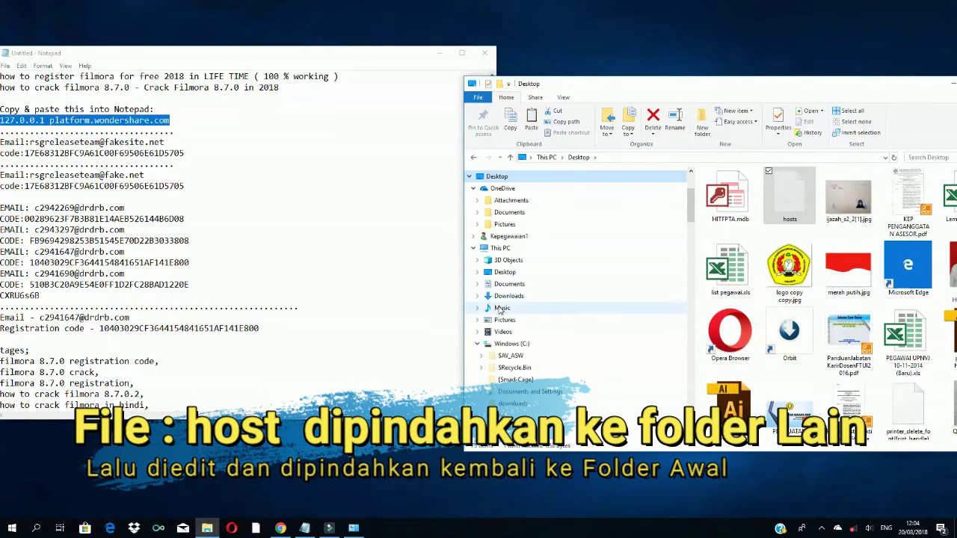
pyautogui.click(501, 247)
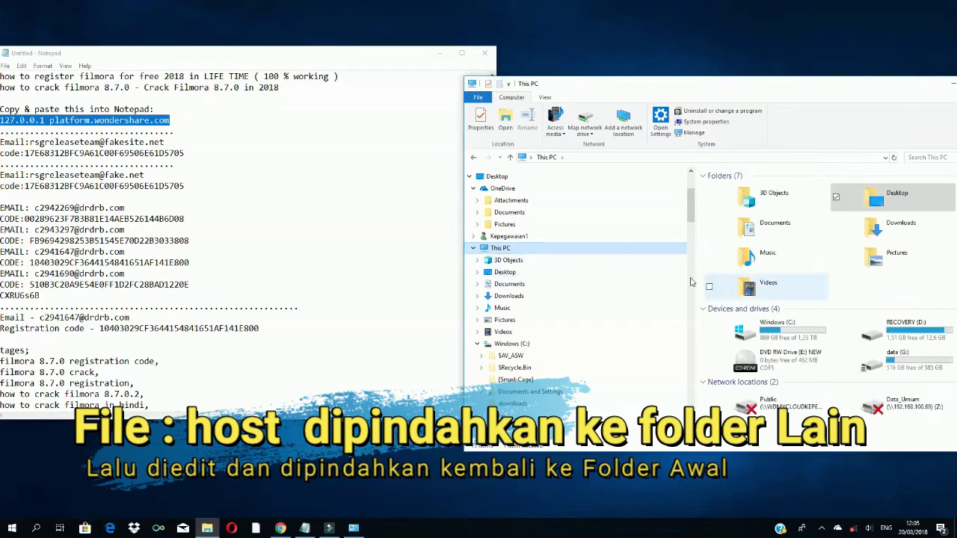
pyautogui.doubleClick(809, 342)
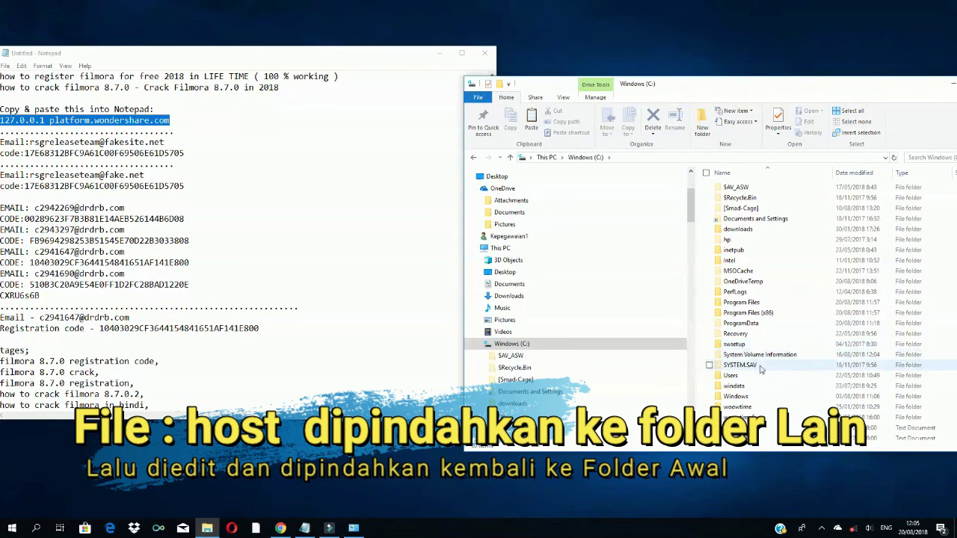
pyautogui.doubleClick(752, 398)
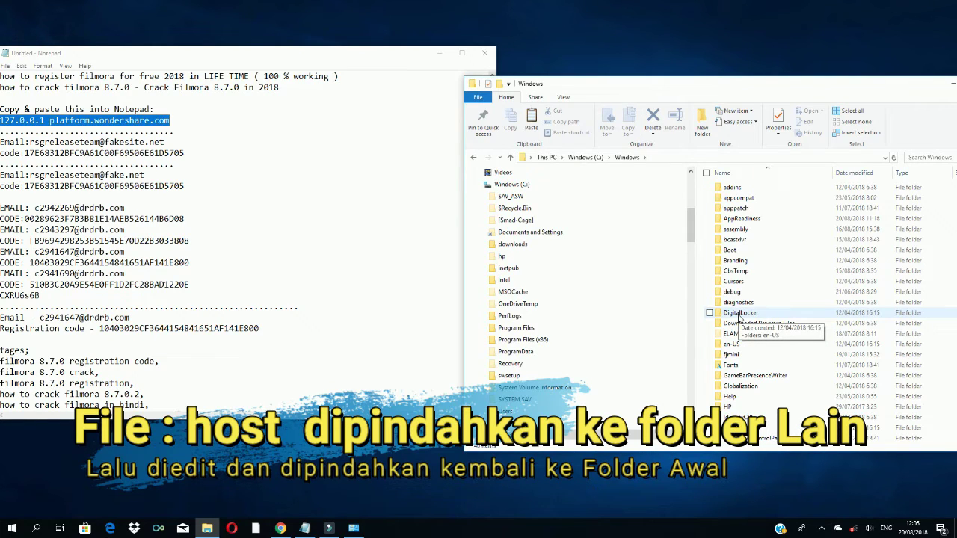
pyautogui.scroll(-5, 740, 317)
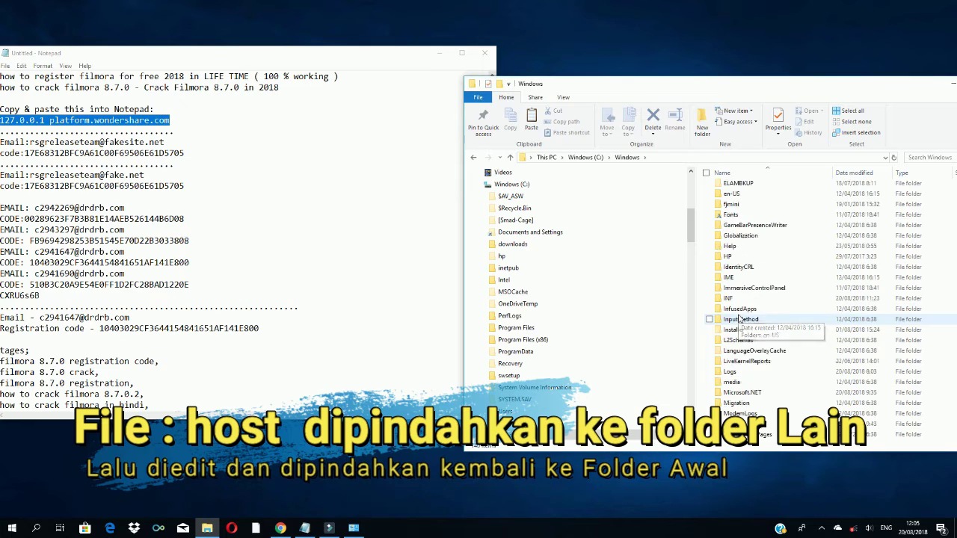
pyautogui.scroll(5, 740, 317)
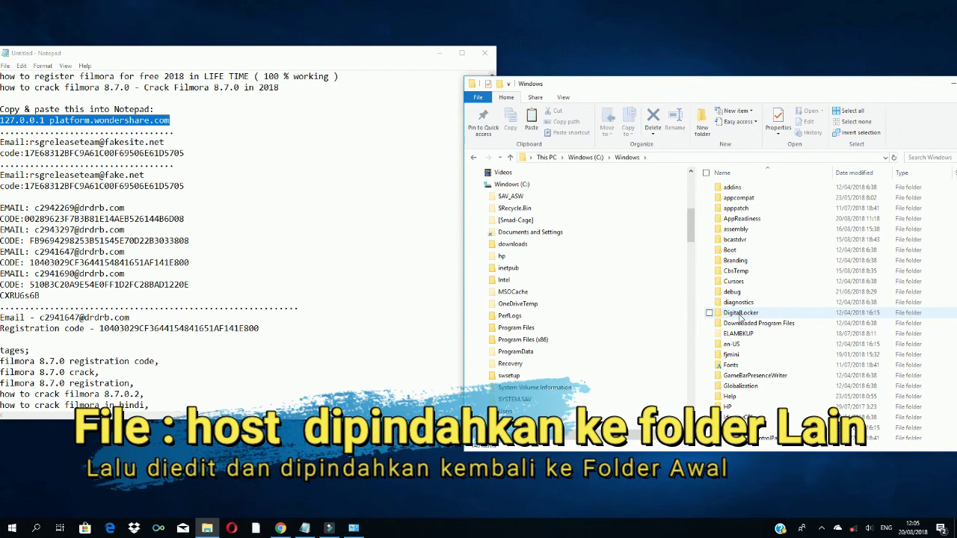
pyautogui.scroll(-2, 740, 317)
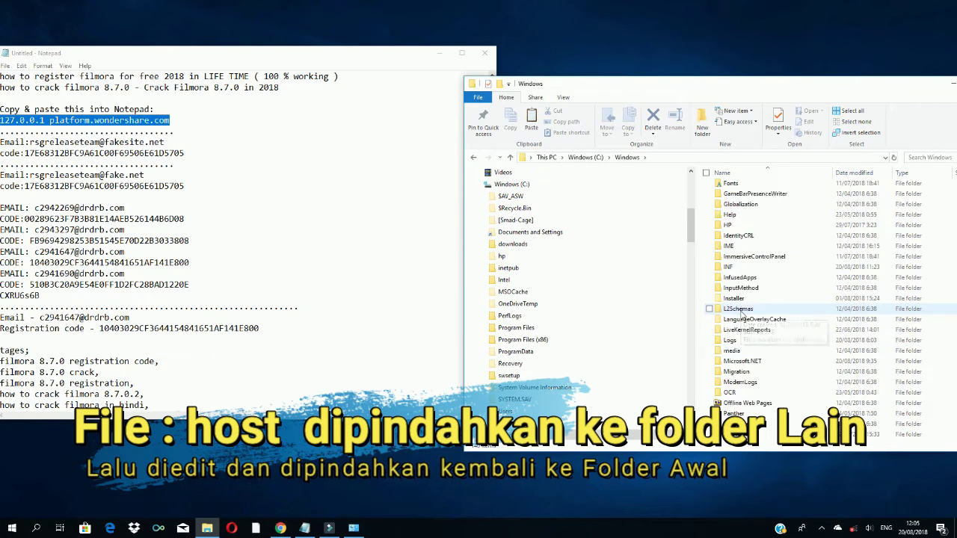
pyautogui.scroll(-7, 744, 316)
pyautogui.scroll(-1, 753, 396)
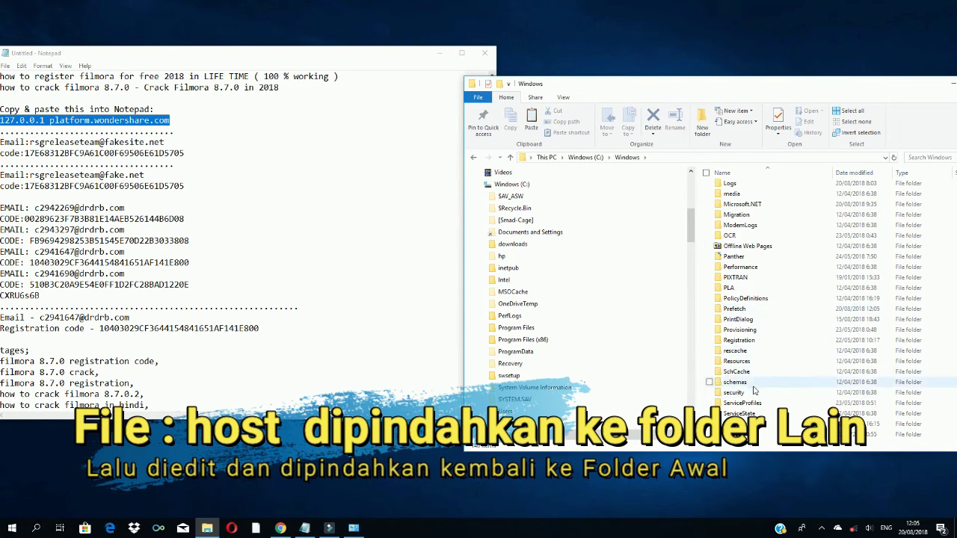
pyautogui.scroll(-1, 753, 395)
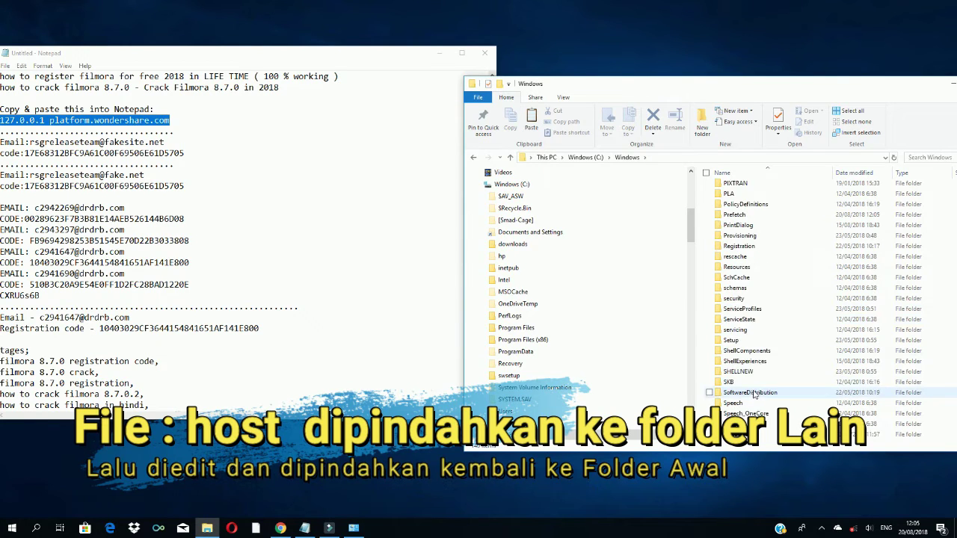
pyautogui.scroll(-1, 753, 395)
pyautogui.scroll(-1, 744, 409)
pyautogui.doubleClick(740, 403)
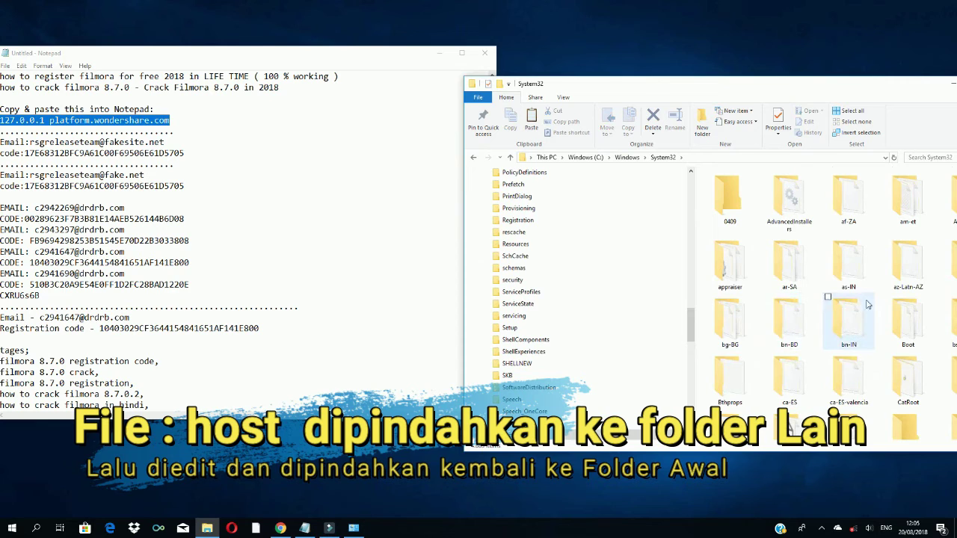
# Step: Paste hosts into drivers\etc with administrator permission, then close that Explorer window
pyautogui.scroll(-2, 872, 302)
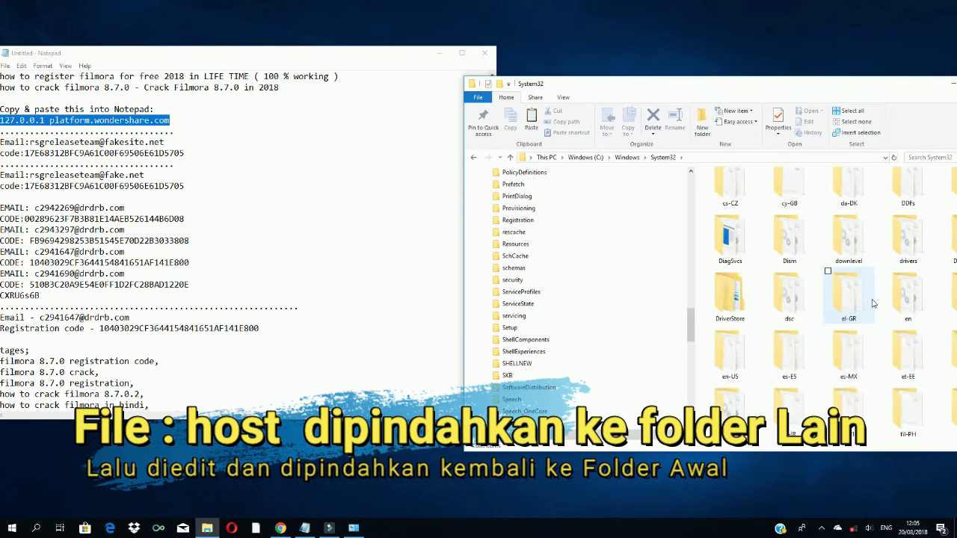
pyautogui.scroll(-3, 873, 302)
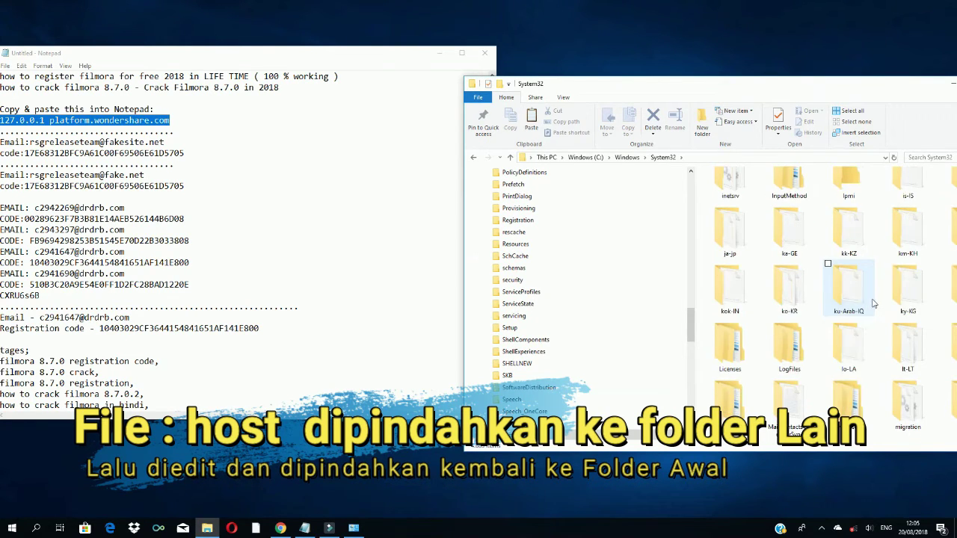
pyautogui.scroll(3, 872, 303)
pyautogui.scroll(2, 872, 302)
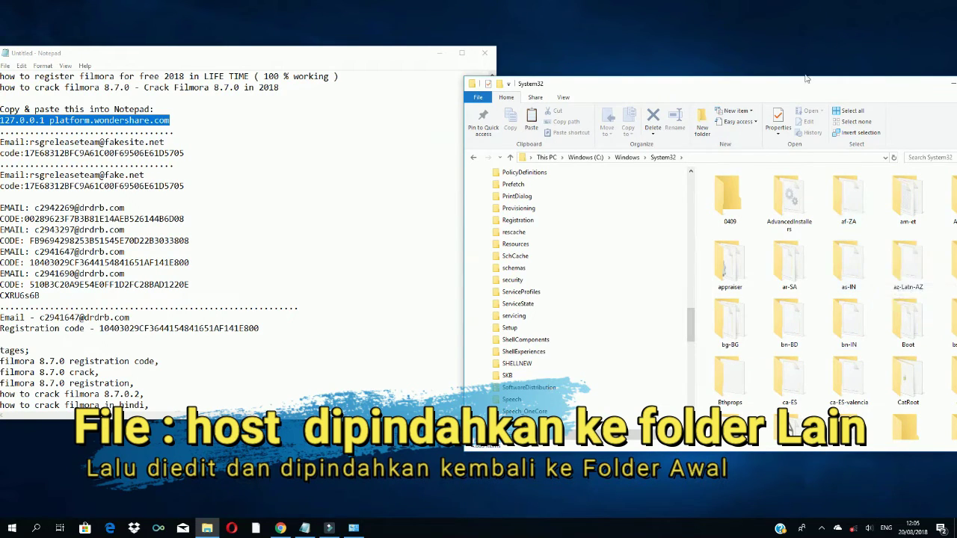
pyautogui.moveTo(805, 87); pyautogui.dragTo(613, 83)
pyautogui.scroll(-5, 755, 327)
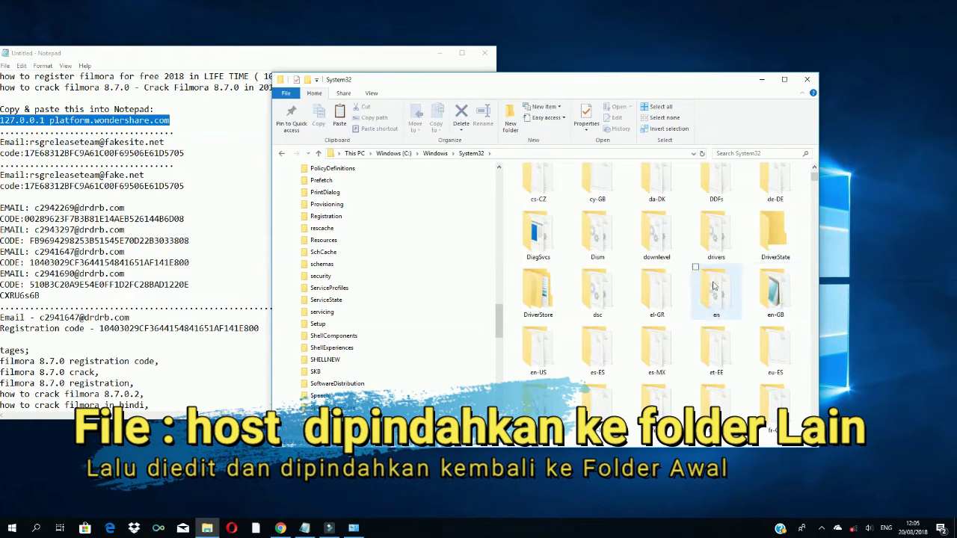
pyautogui.doubleClick(716, 246)
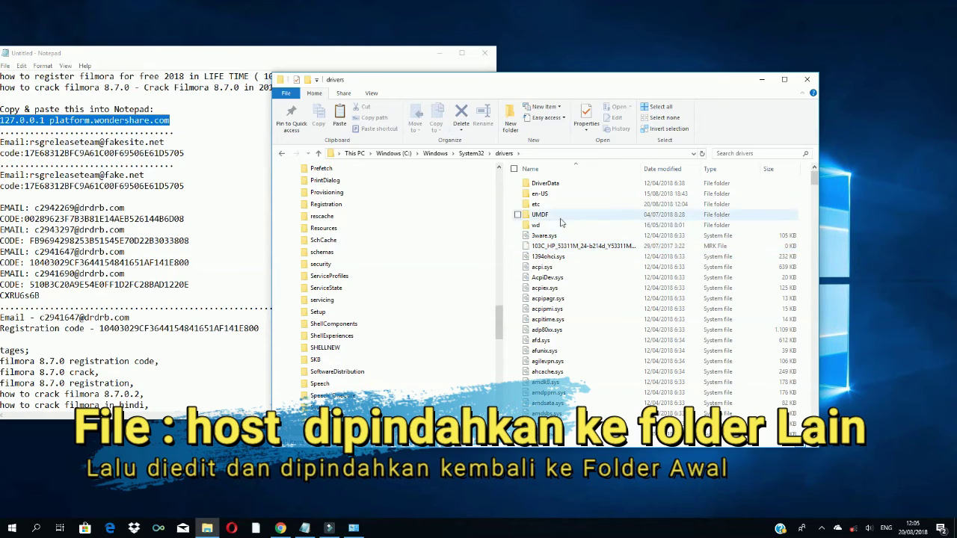
pyautogui.doubleClick(535, 204)
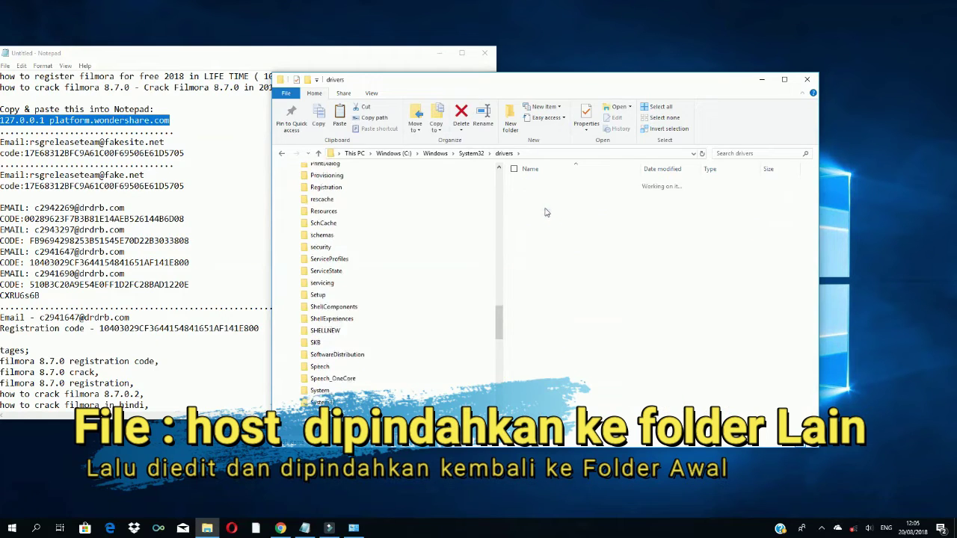
pyautogui.rightClick(583, 307)
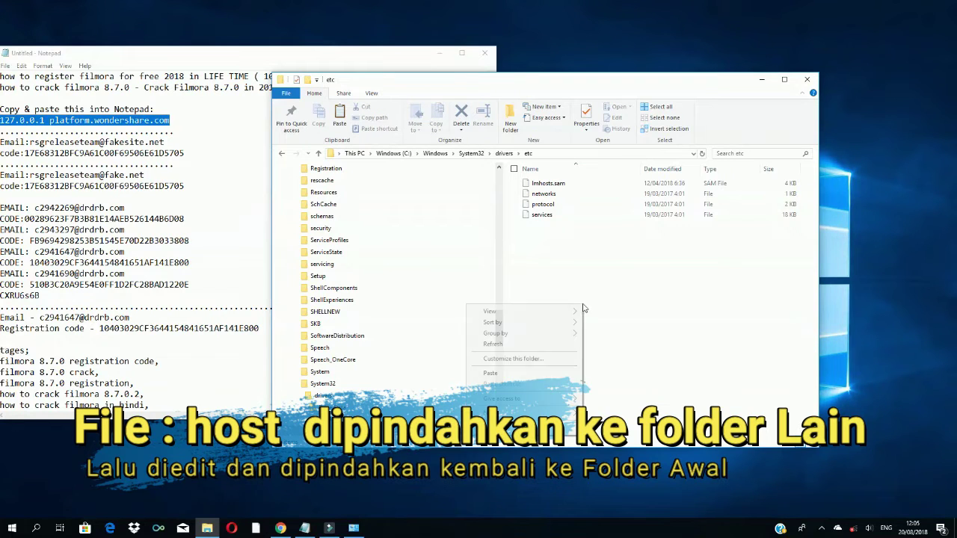
pyautogui.click(491, 373)
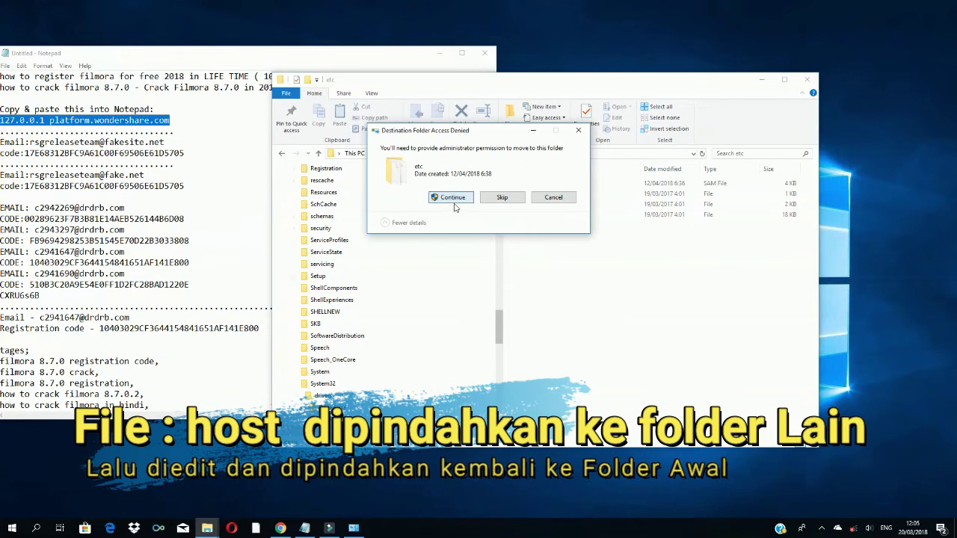
pyautogui.click(452, 198)
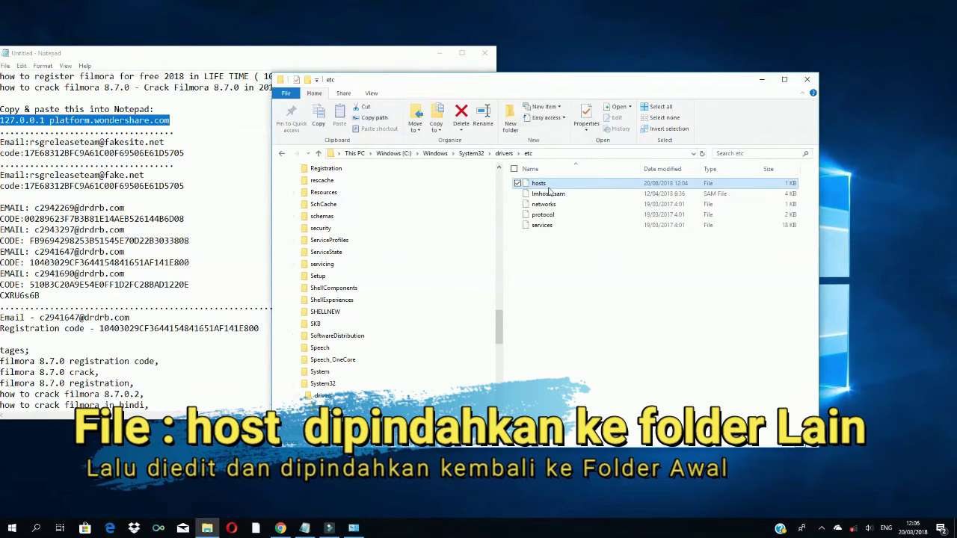
pyautogui.click(809, 79)
pyautogui.moveTo(343, 59); pyautogui.dragTo(693, 54)
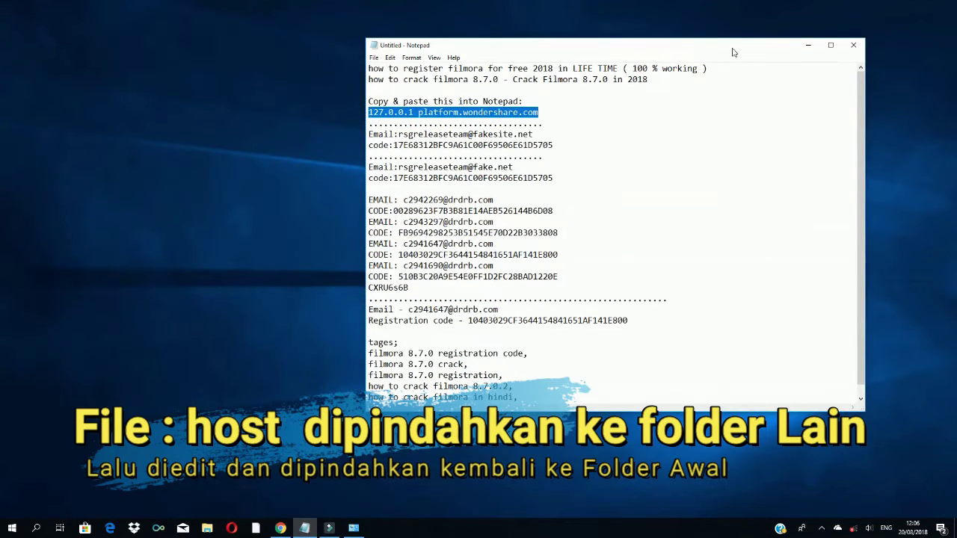
# Step: Start Filmora's offline activation and paste the licensed e-mail copied from the notes
pyautogui.click(329, 528)
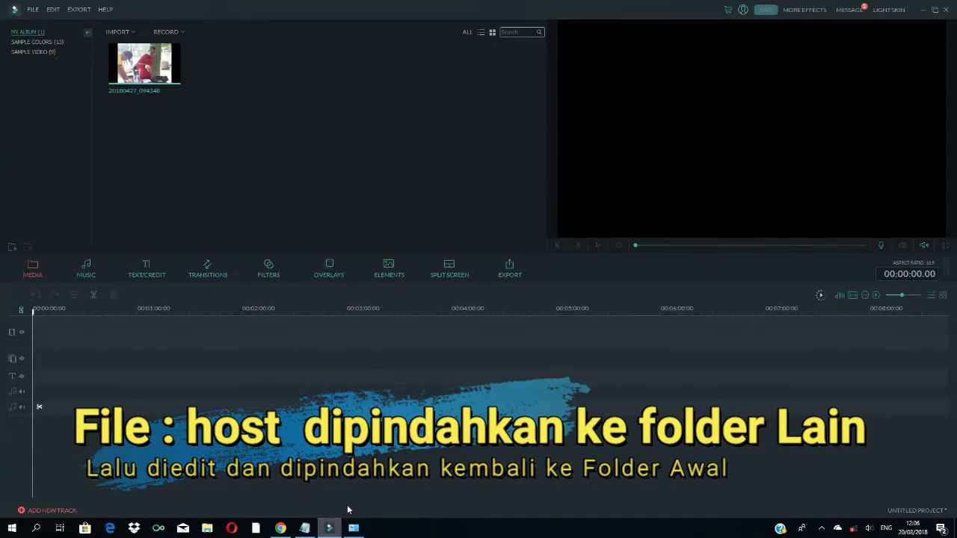
pyautogui.click(105, 9)
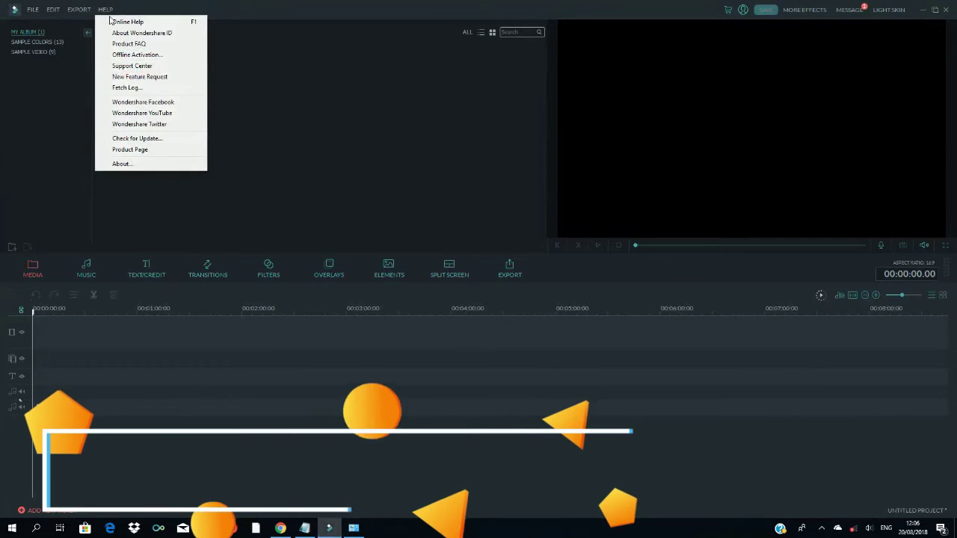
pyautogui.click(135, 57)
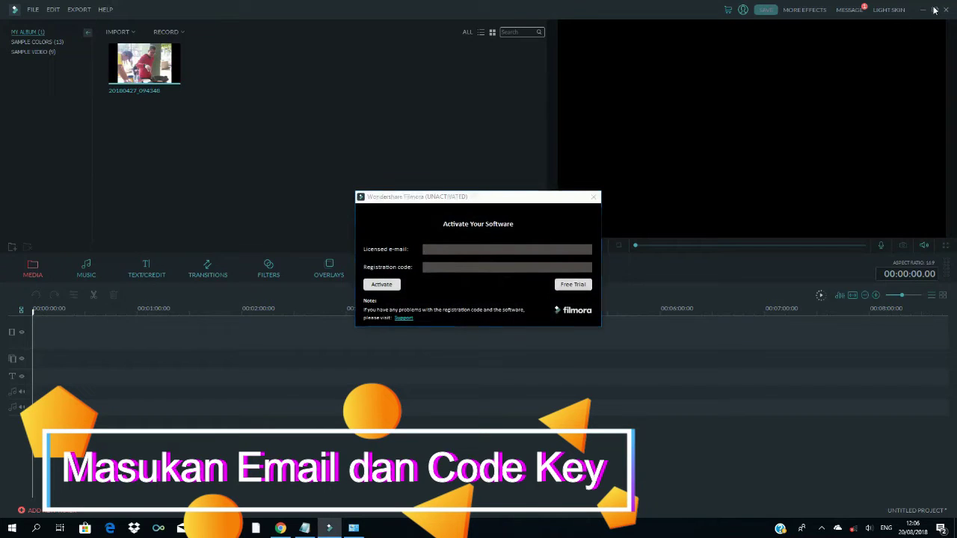
pyautogui.click(304, 527)
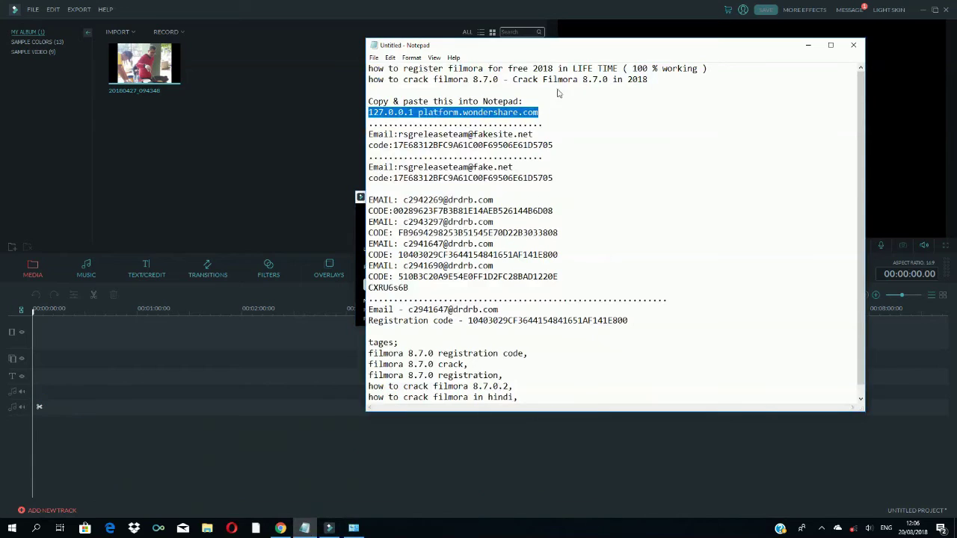
pyautogui.moveTo(564, 51)
pyautogui.mouseDown()
pyautogui.moveTo(793, 305)
pyautogui.moveTo(805, 304)
pyautogui.mouseUp()
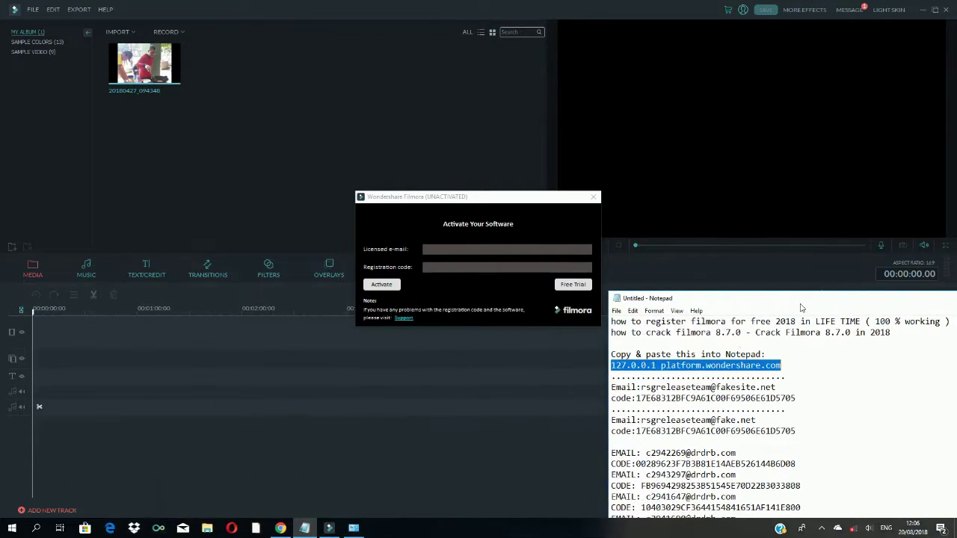
pyautogui.click(642, 387)
pyautogui.moveTo(641, 387); pyautogui.dragTo(777, 387)
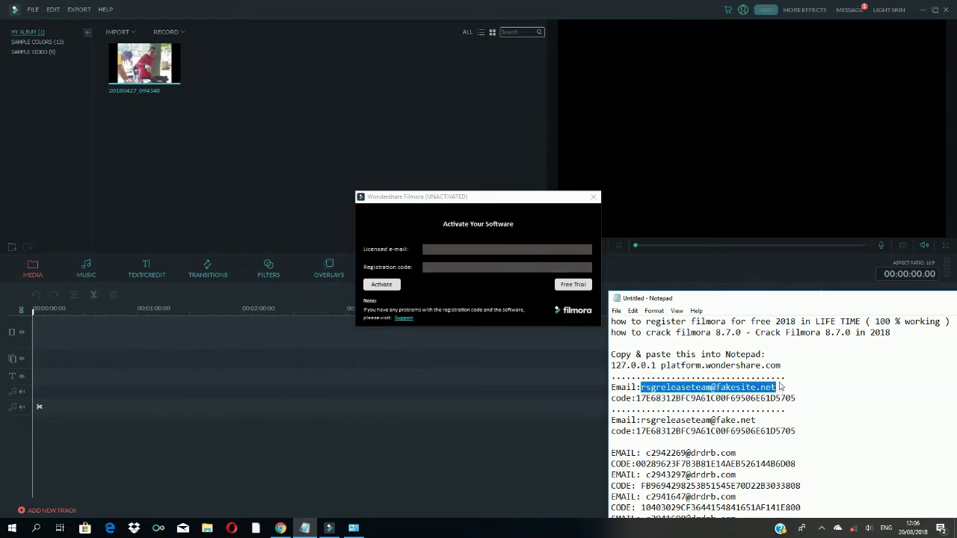
pyautogui.click(479, 249)
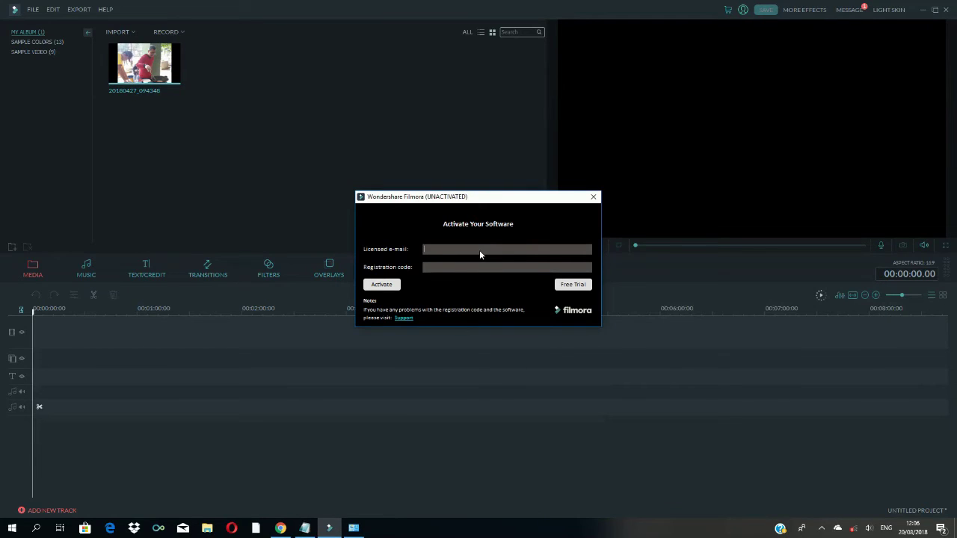
pyautogui.hotkey('ctrl', 'v')
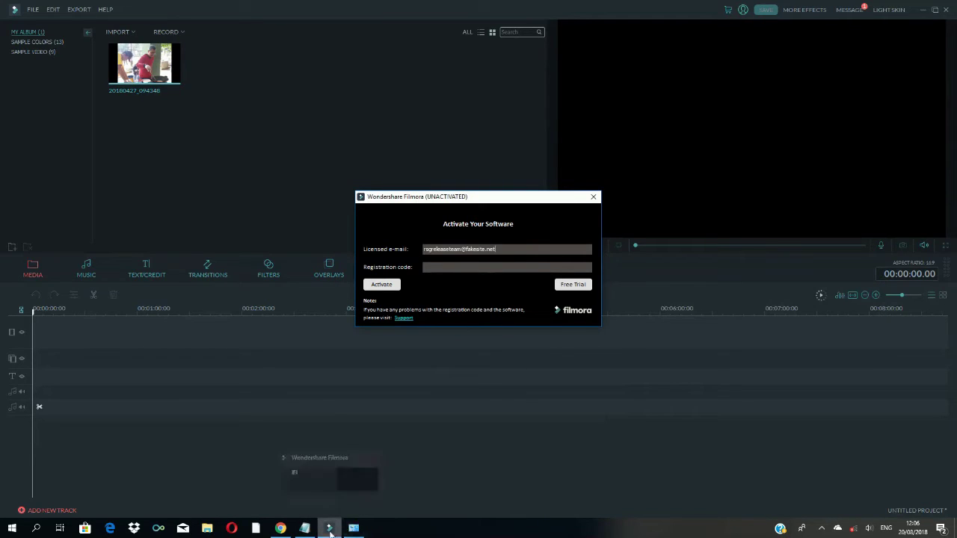
# Step: Paste the registration code from the notes into its field and submit the activation
pyautogui.click(304, 529)
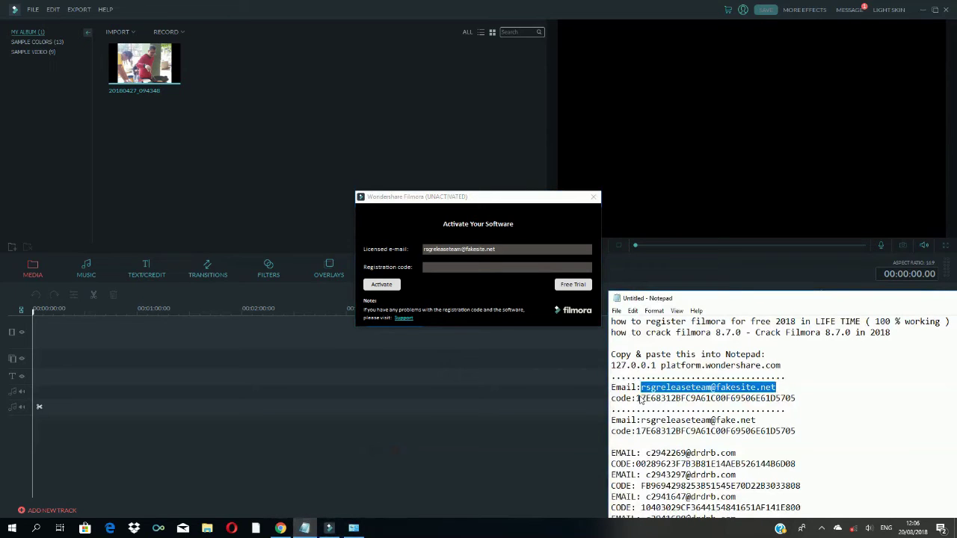
pyautogui.moveTo(637, 399); pyautogui.dragTo(788, 400)
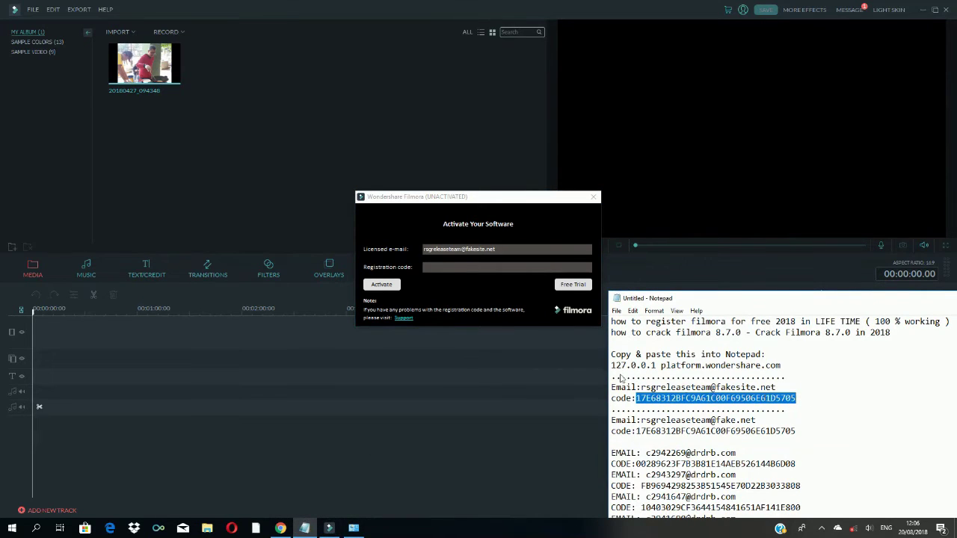
pyautogui.click(458, 269)
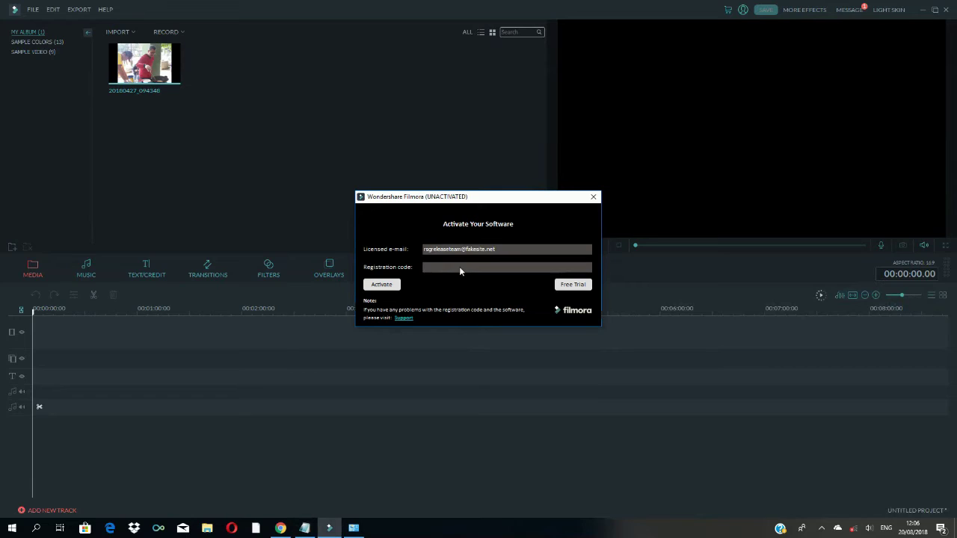
pyautogui.hotkey('ctrl', 'v')
pyautogui.click(386, 287)
pyautogui.click(387, 287)
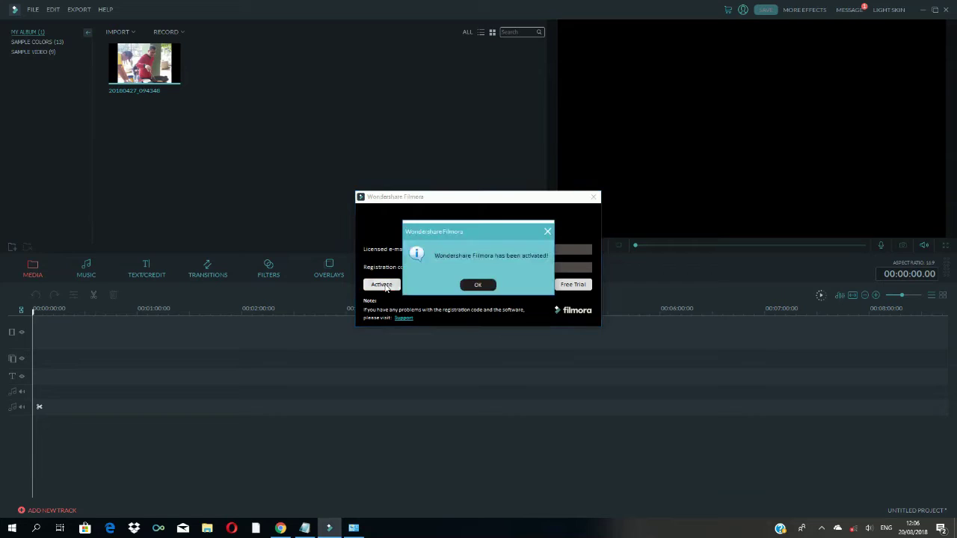
# Step: Dismiss the activation message, close Edge, and drag Sample Video's Countdown3 onto the timeline start
pyautogui.click(481, 285)
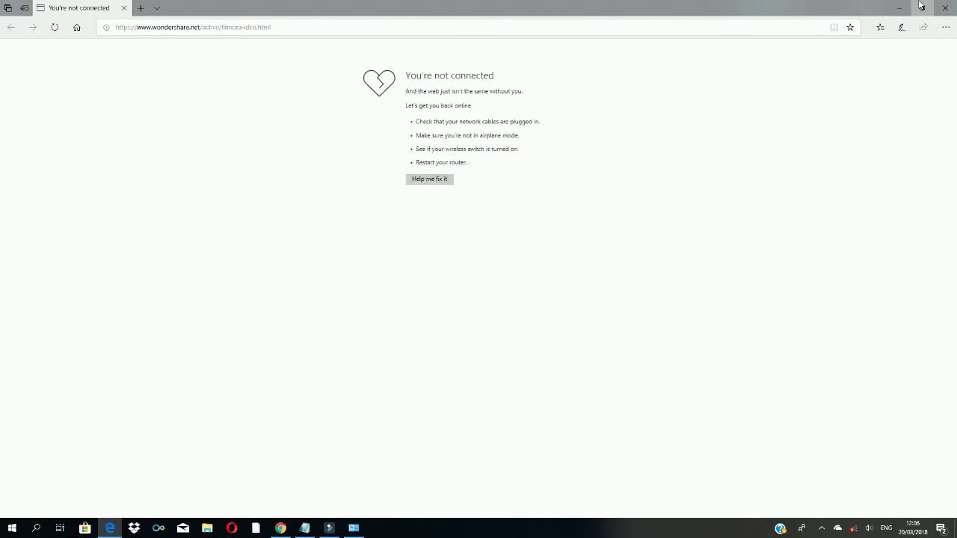
pyautogui.click(948, 7)
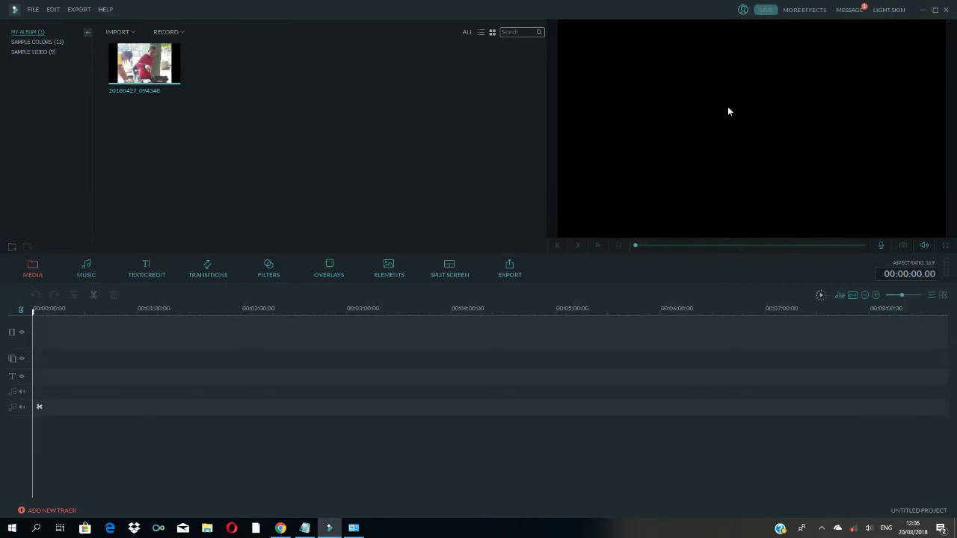
pyautogui.click(41, 51)
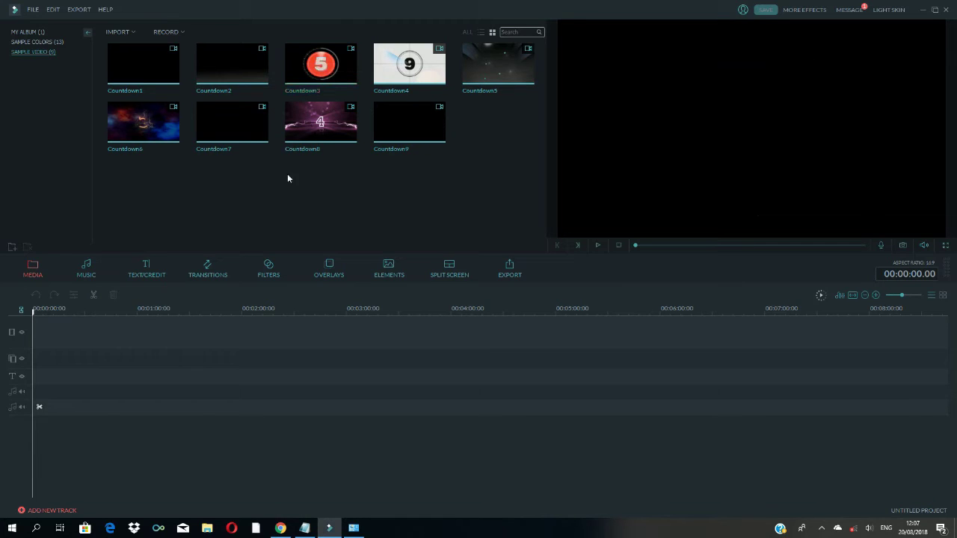
pyautogui.moveTo(320, 70); pyautogui.dragTo(112, 338)
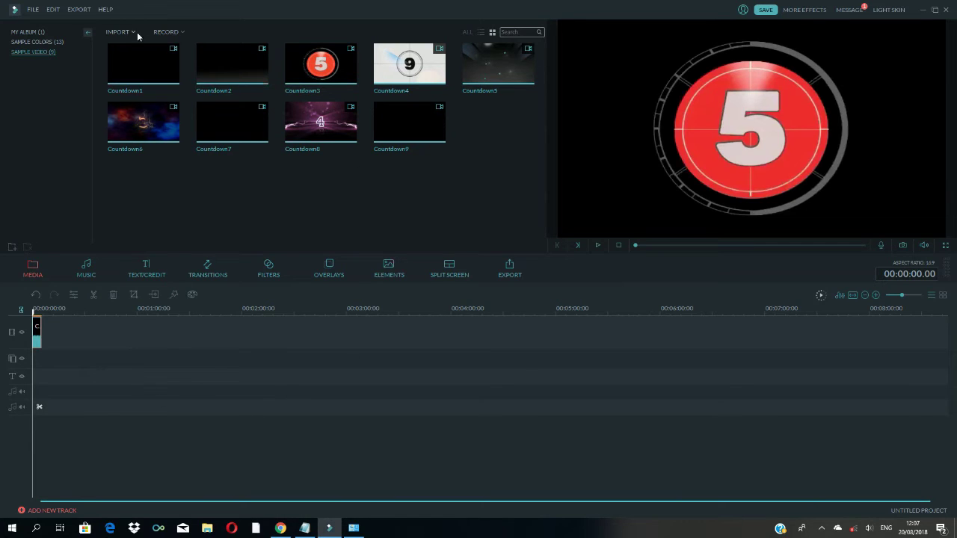
pyautogui.click(81, 10)
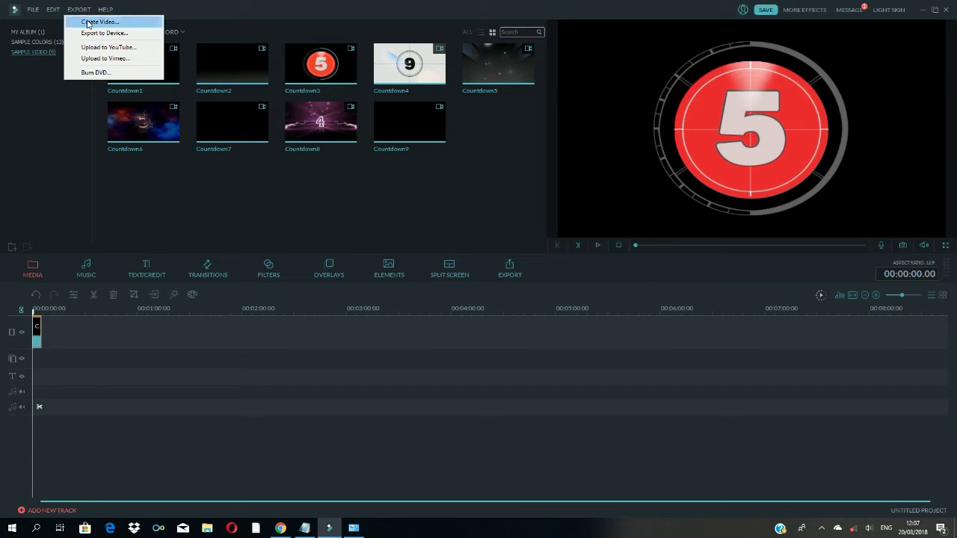
# Step: Create a WMV video from the project, name the output Test Bisa, and export it
pyautogui.click(88, 21)
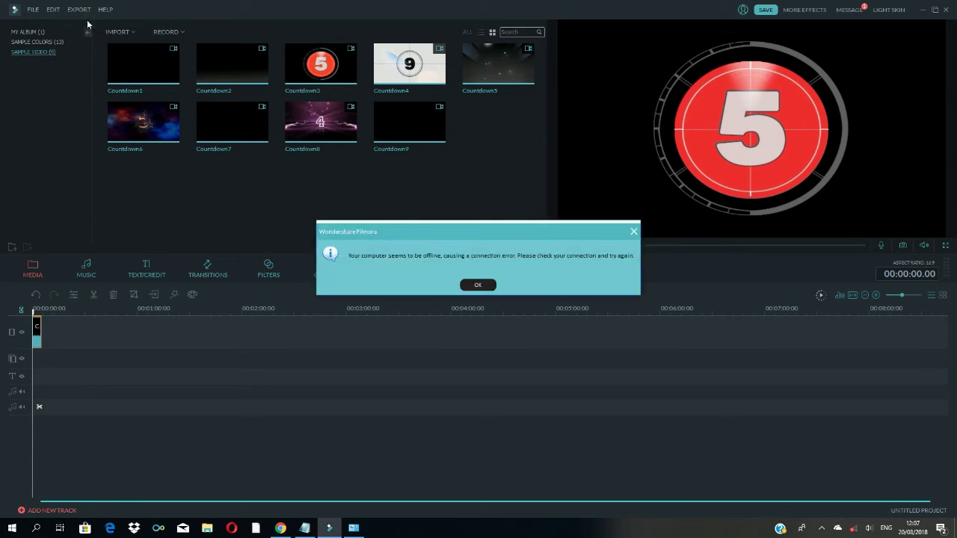
pyautogui.click(475, 287)
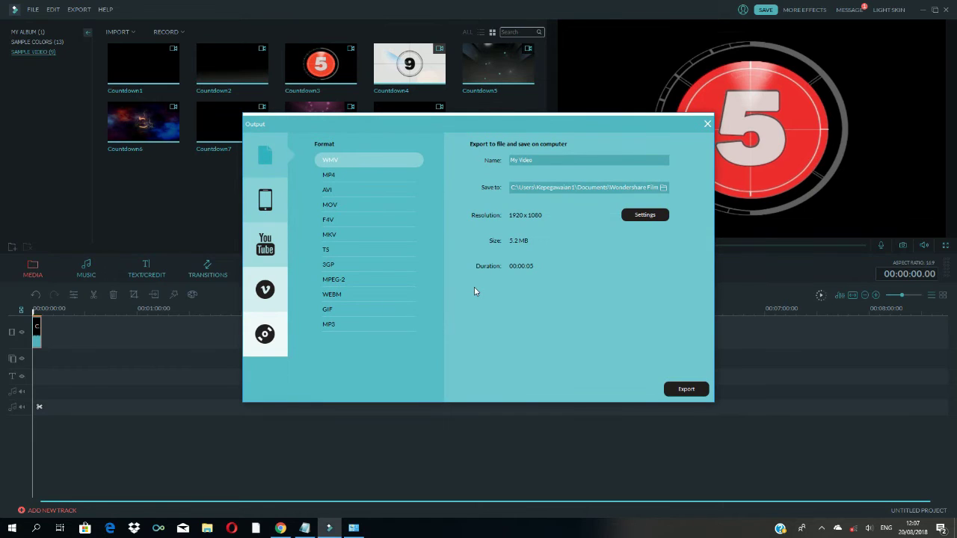
pyautogui.click(553, 160)
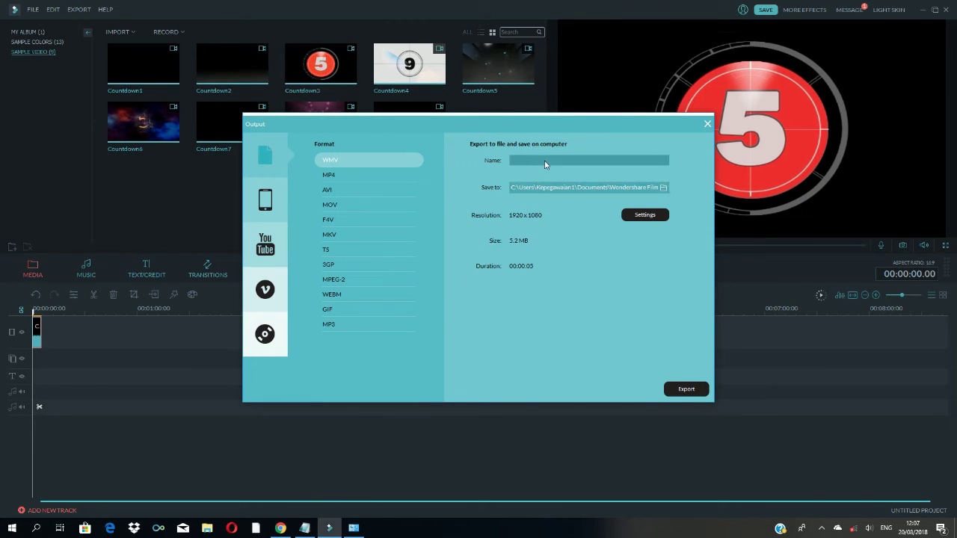
pyautogui.hotkey('ctrl', 'a')
pyautogui.write('Te')
pyautogui.click(697, 392)
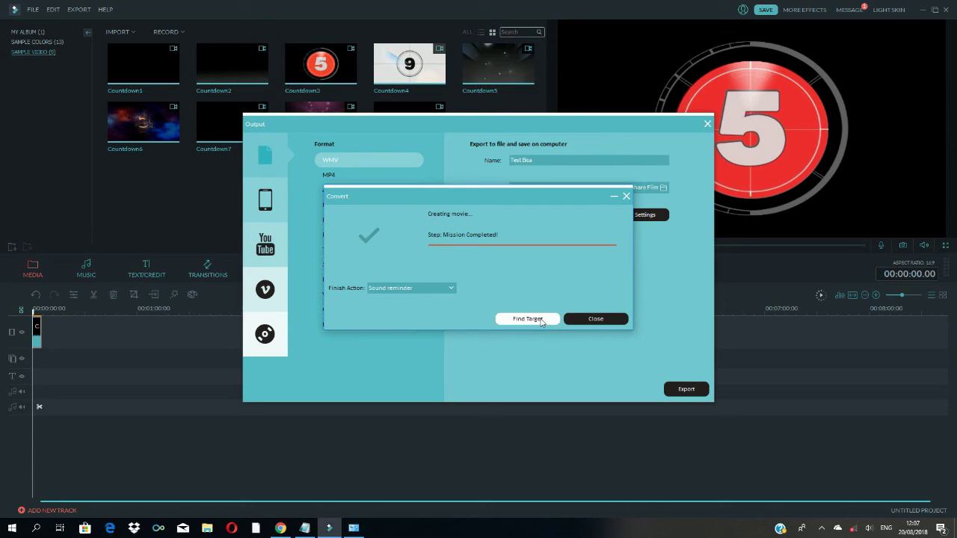
# Step: Use Find Target to reach the Output folder and play Test Bisa.wmv
pyautogui.click(540, 319)
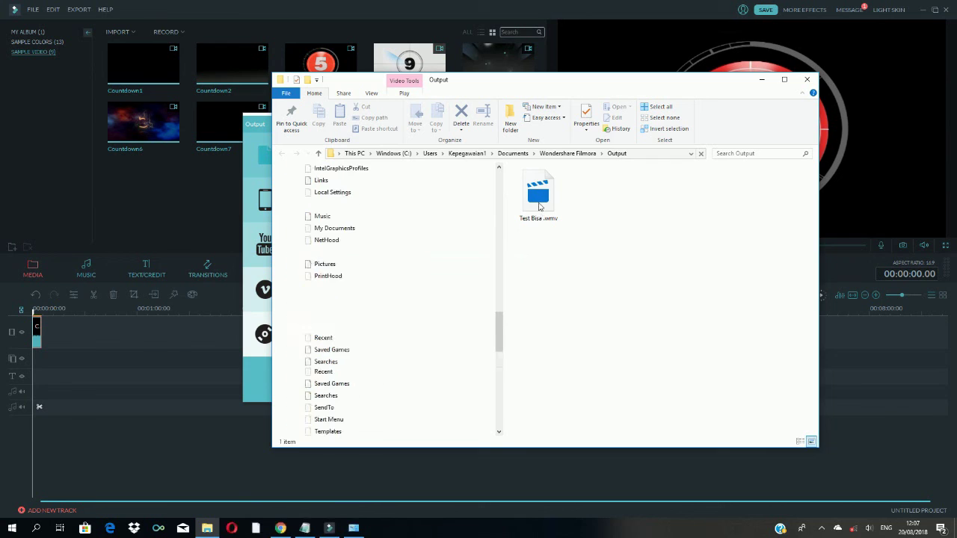
pyautogui.click(539, 207)
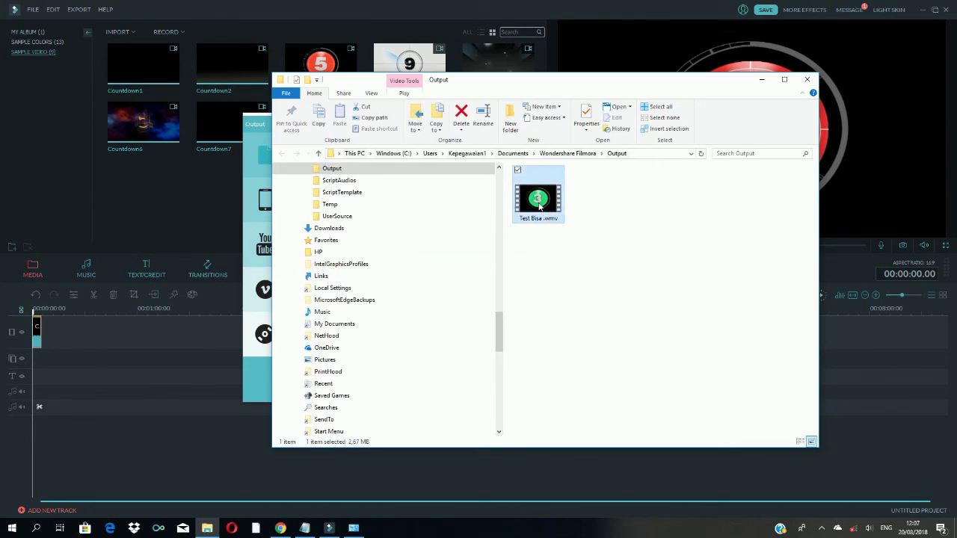
pyautogui.doubleClick(539, 206)
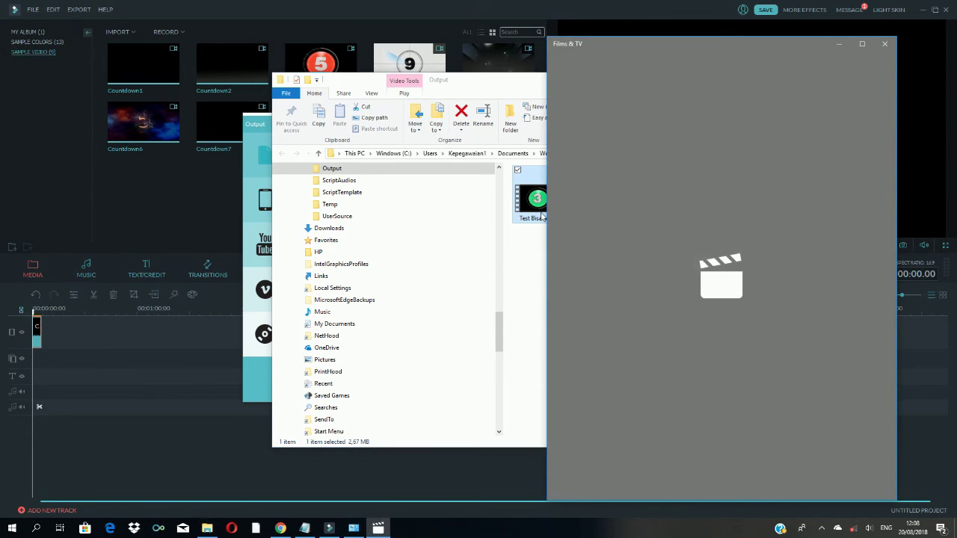